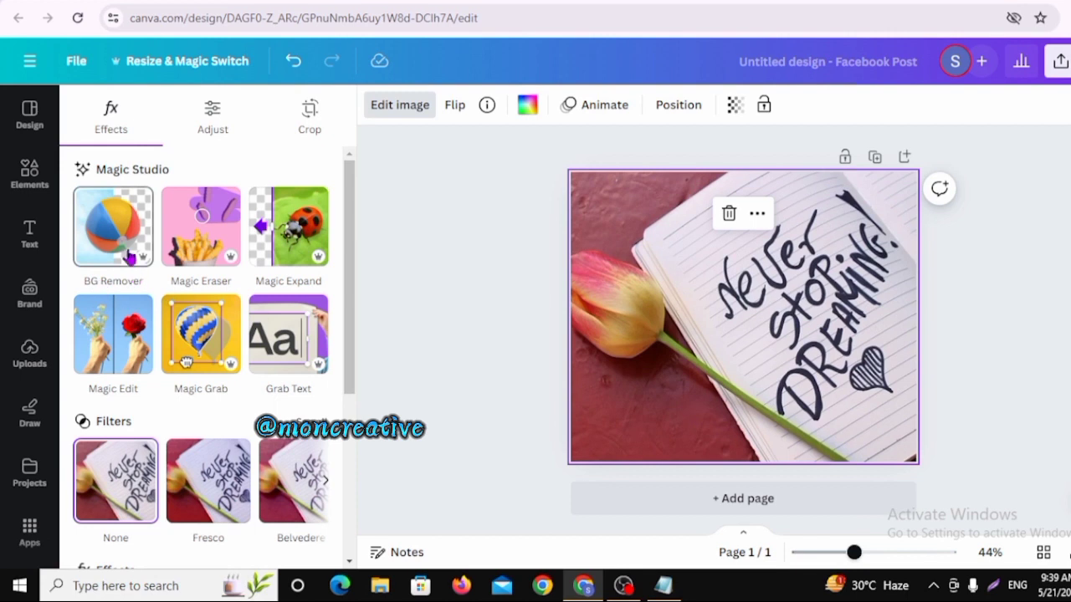
- Undo the BG Remover result to bring back the tulip photo's red wall
left_click(290, 64)
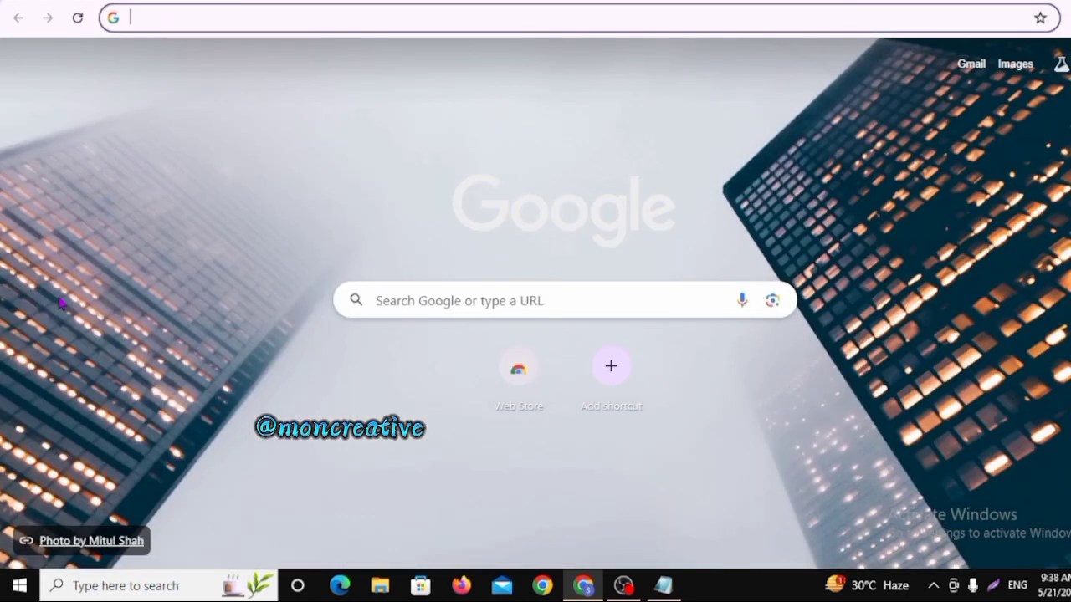
- Enter 'canva' in the new tab's address bar to load canva.com
type("canva.com")
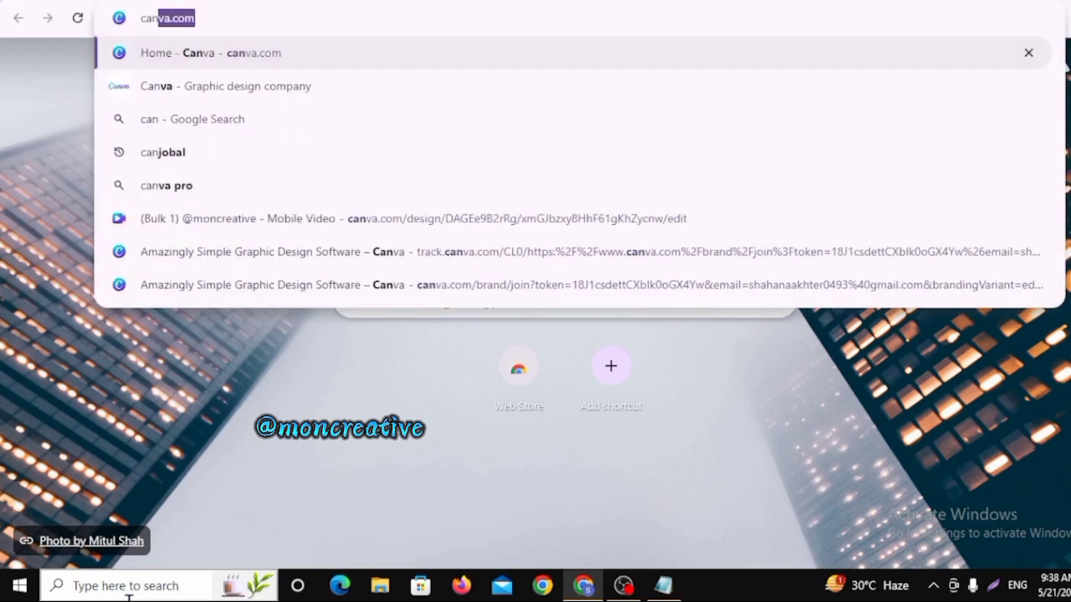
key("Return")
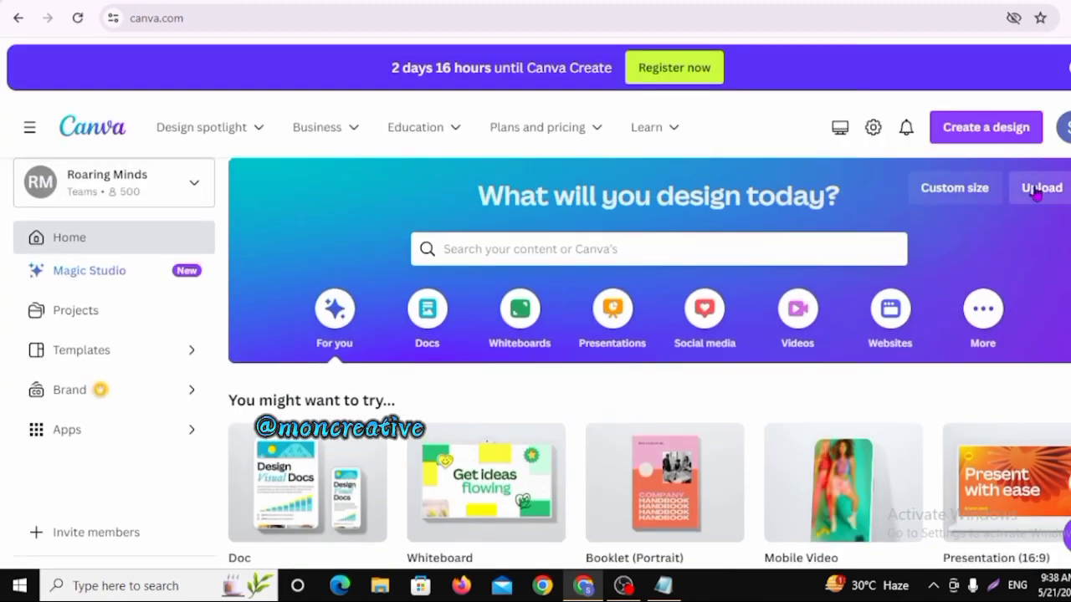
- Upload dreams-3405257_640 from Downloads and choose to use it in a new design
left_click(950, 47)
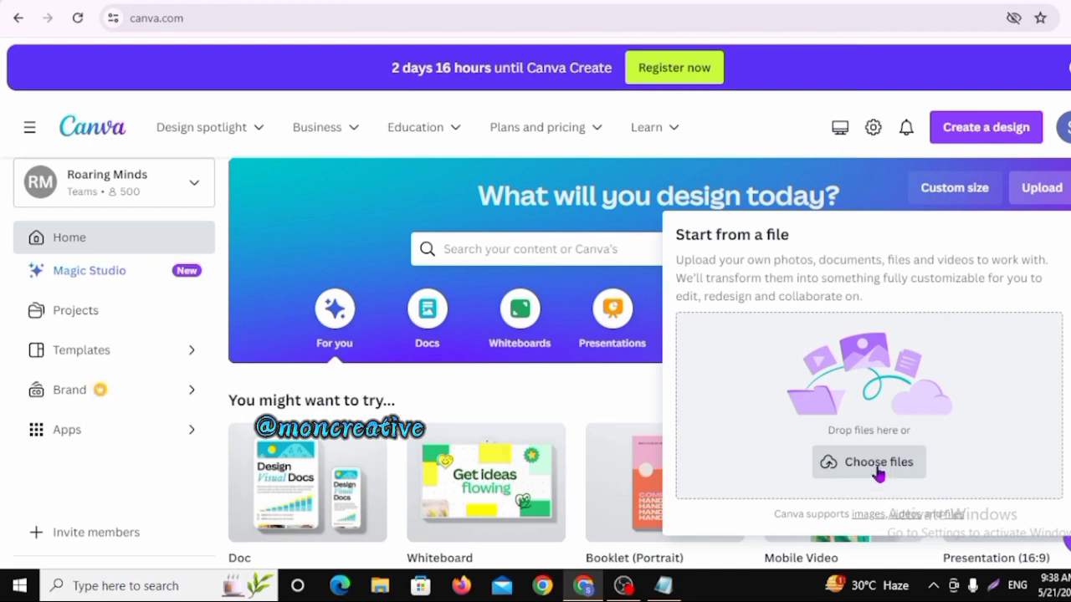
left_click(878, 467)
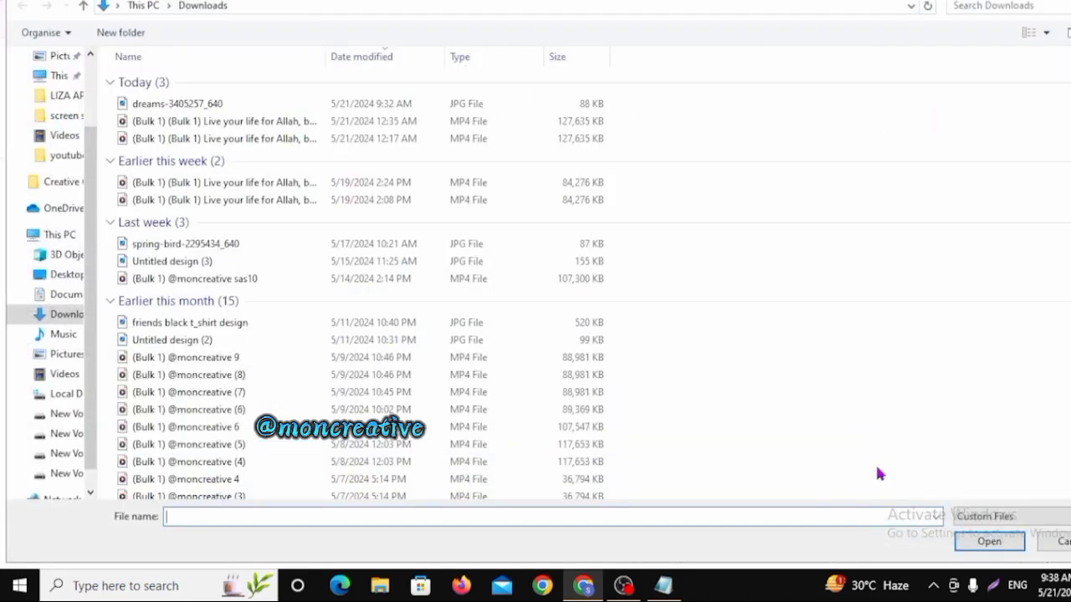
left_click(198, 104)
left_click(981, 542)
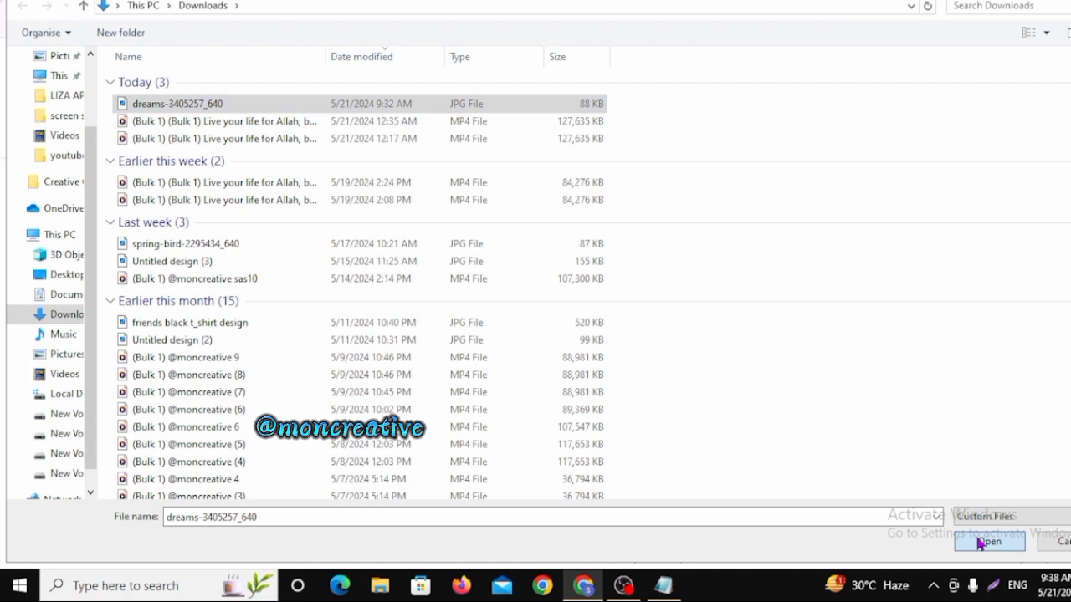
left_click(799, 242)
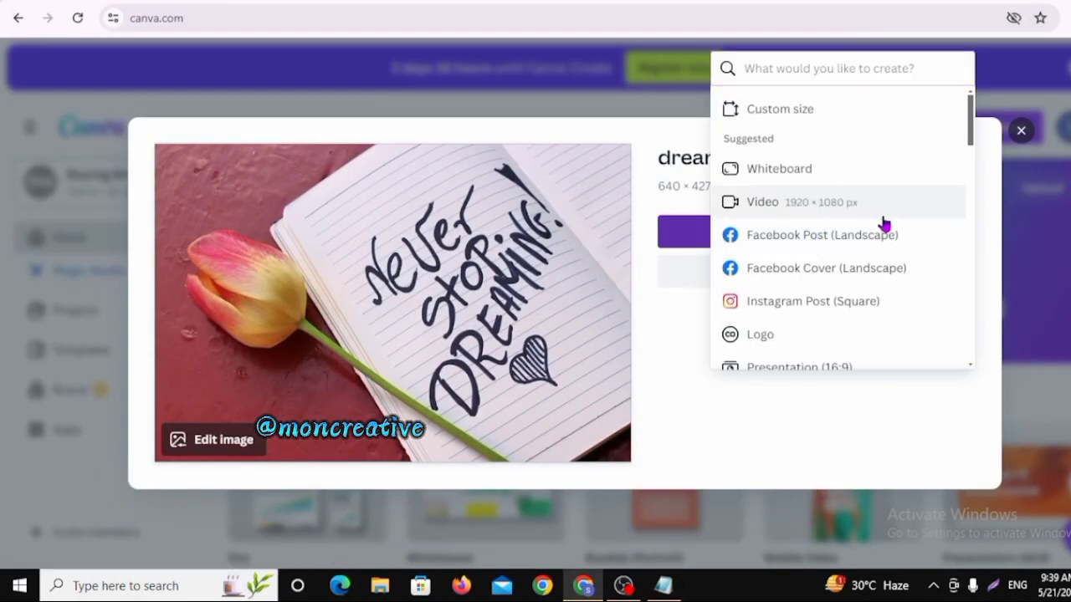
- Make a landscape Facebook Post with the tulip photo set as its page background
left_click(767, 246)
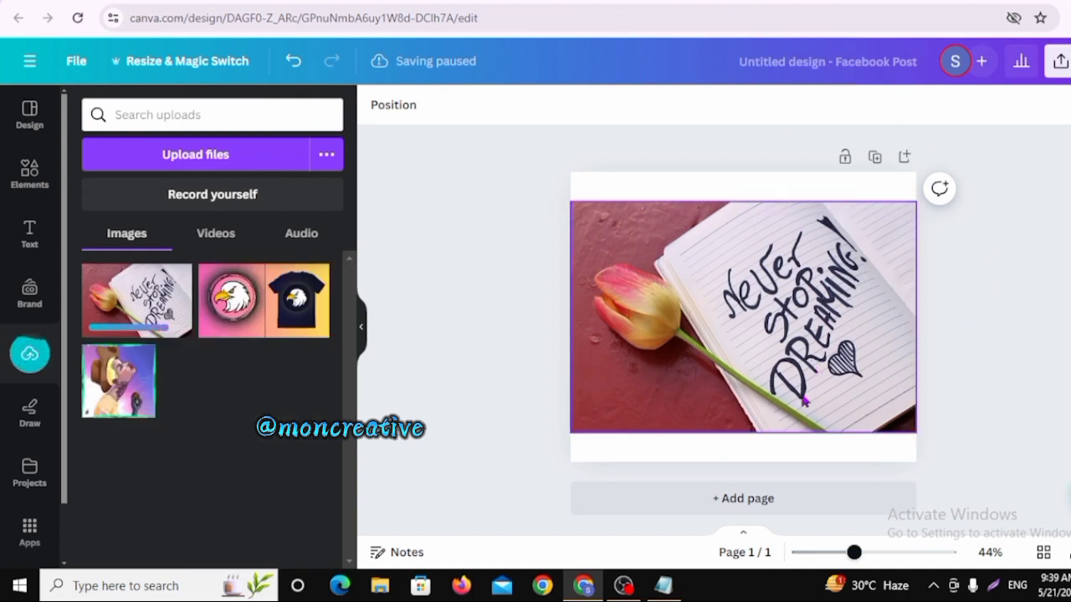
left_click_drag(641, 244, 644, 222)
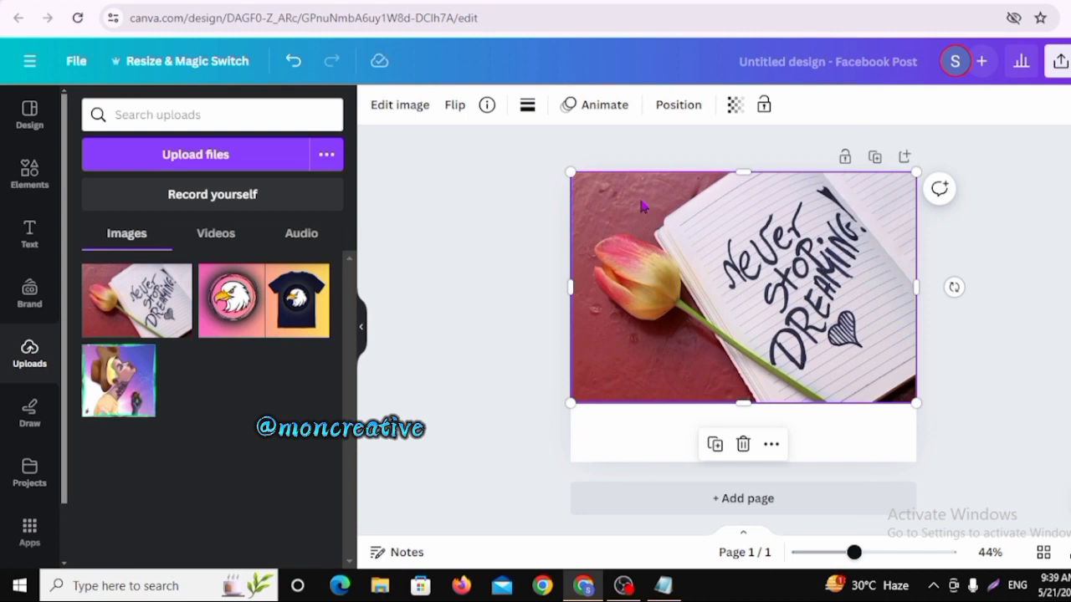
right_click(642, 206)
left_click(711, 508)
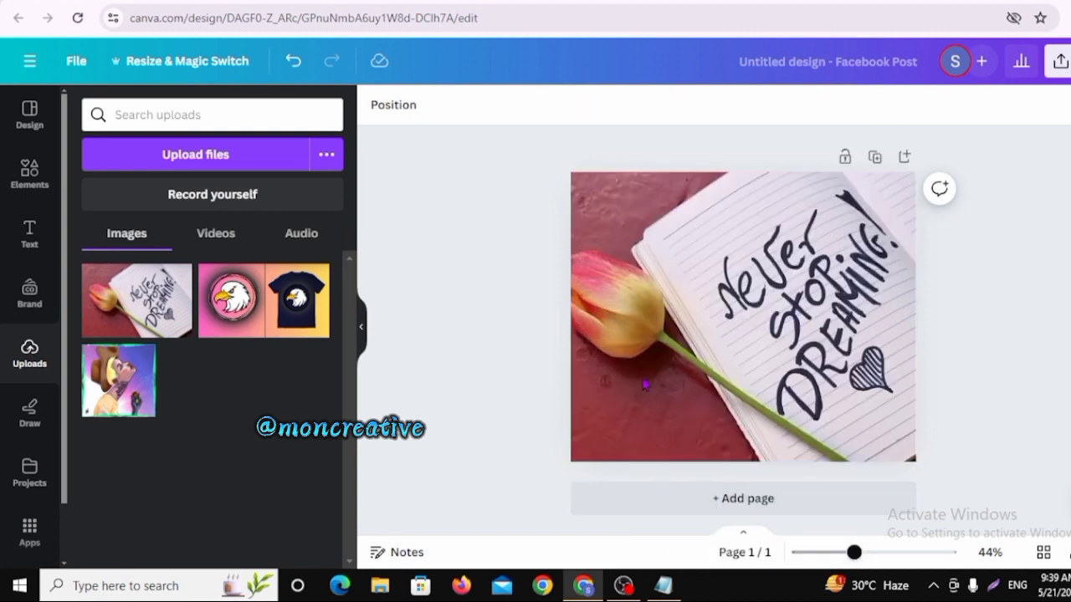
left_click(604, 225)
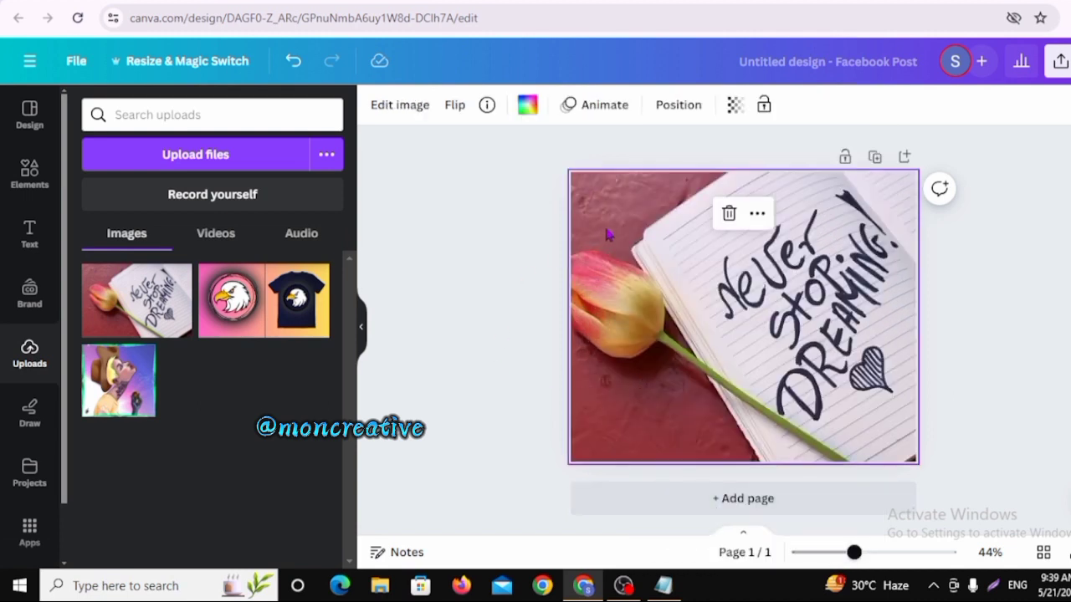
- Apply BG Remover from Edit image, then undo it to keep the red wall
left_click(402, 106)
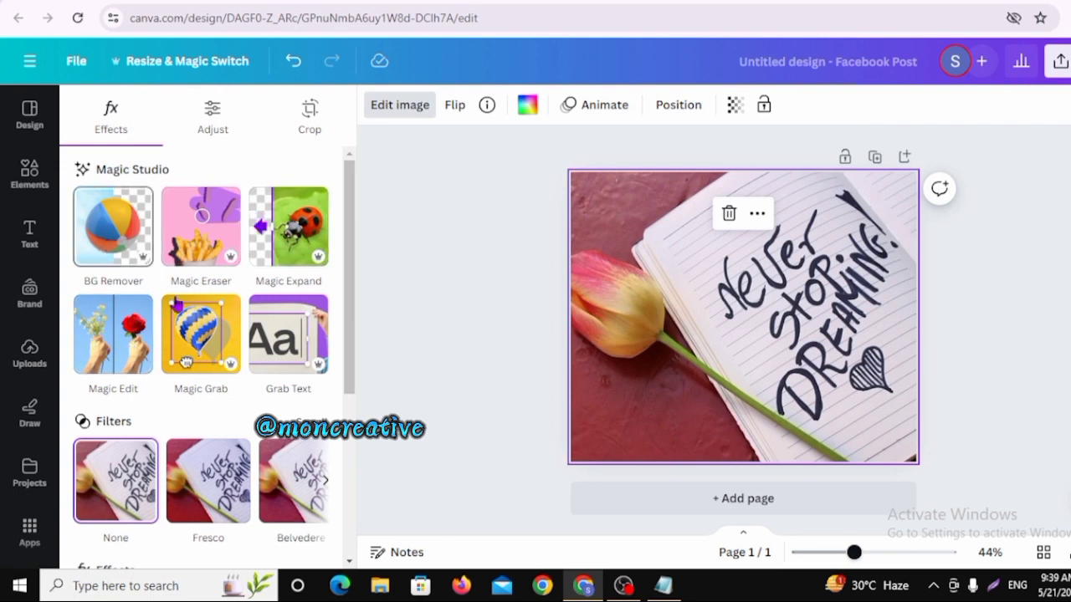
left_click(130, 258)
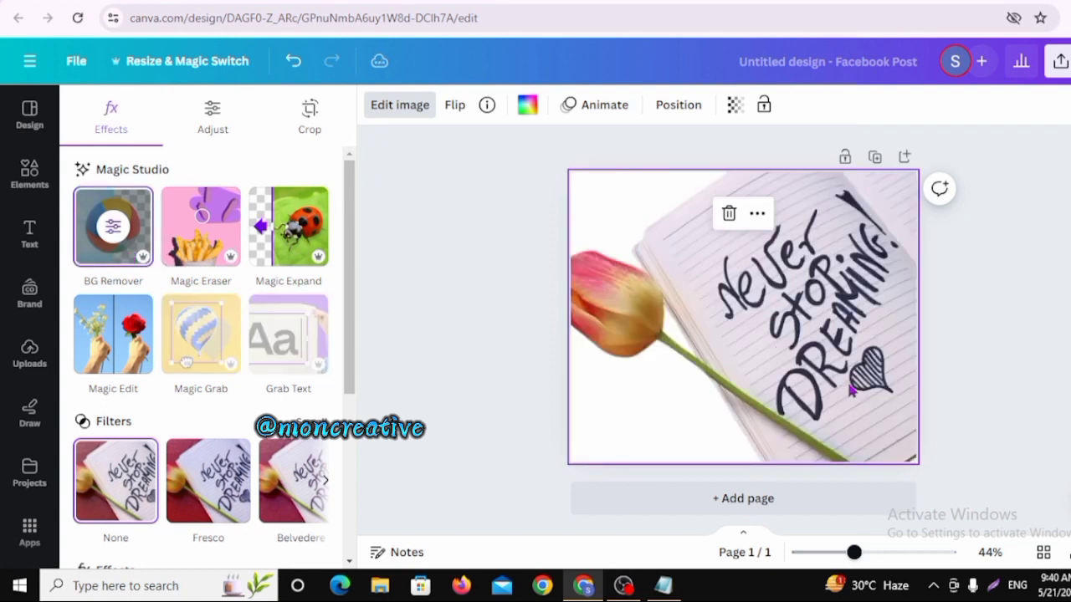
left_click(290, 62)
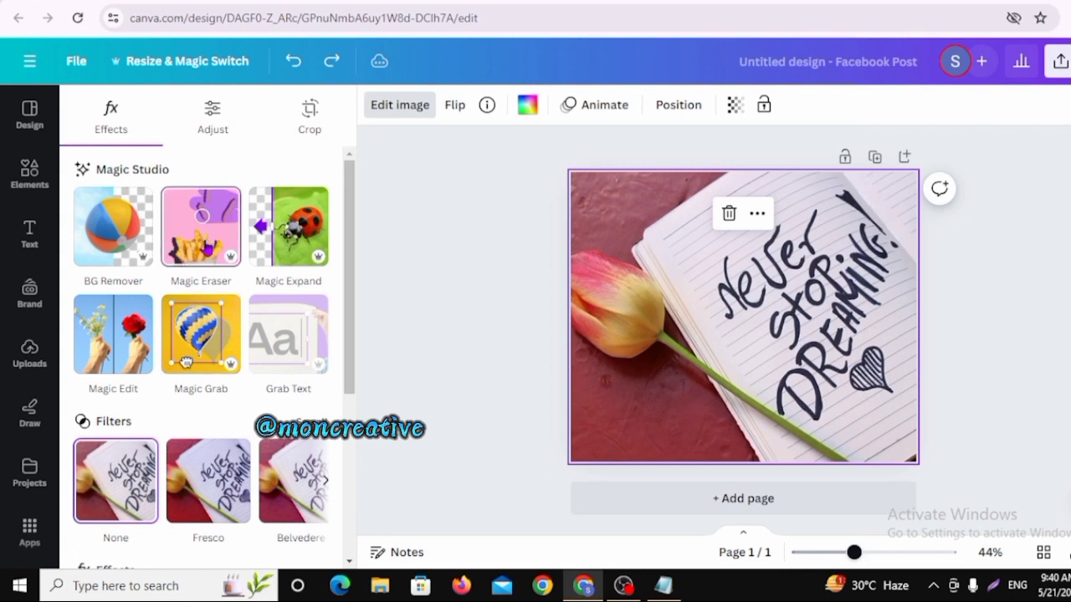
- Erase the tulip head with Magic Eraser at brush size 29
left_click(213, 241)
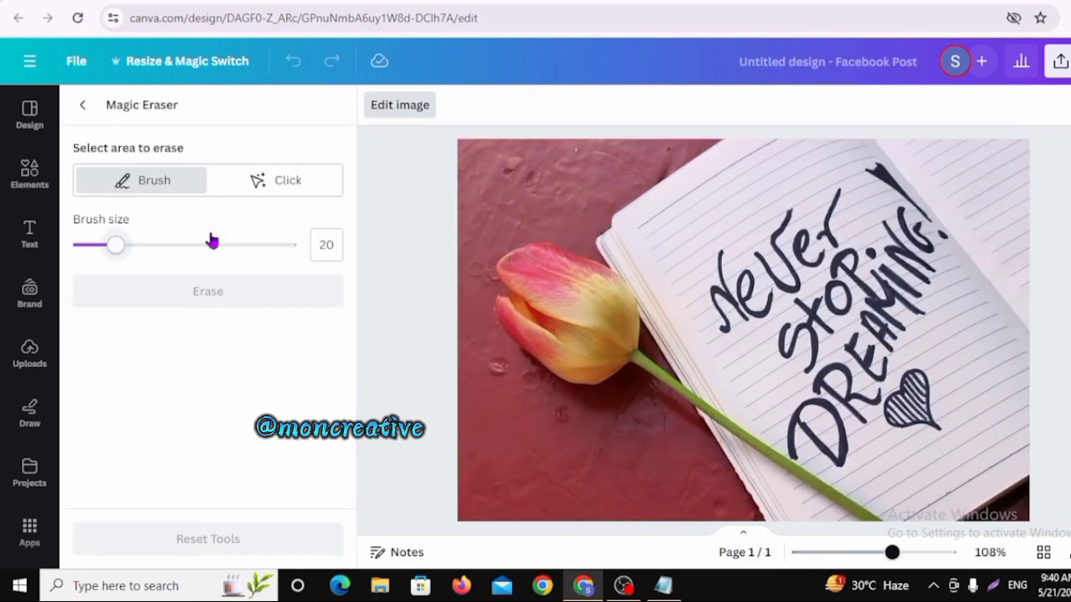
mouse_move(114, 254)
left_mouse_down()
mouse_move(187, 249)
mouse_move(153, 264)
mouse_move(137, 255)
left_mouse_up()
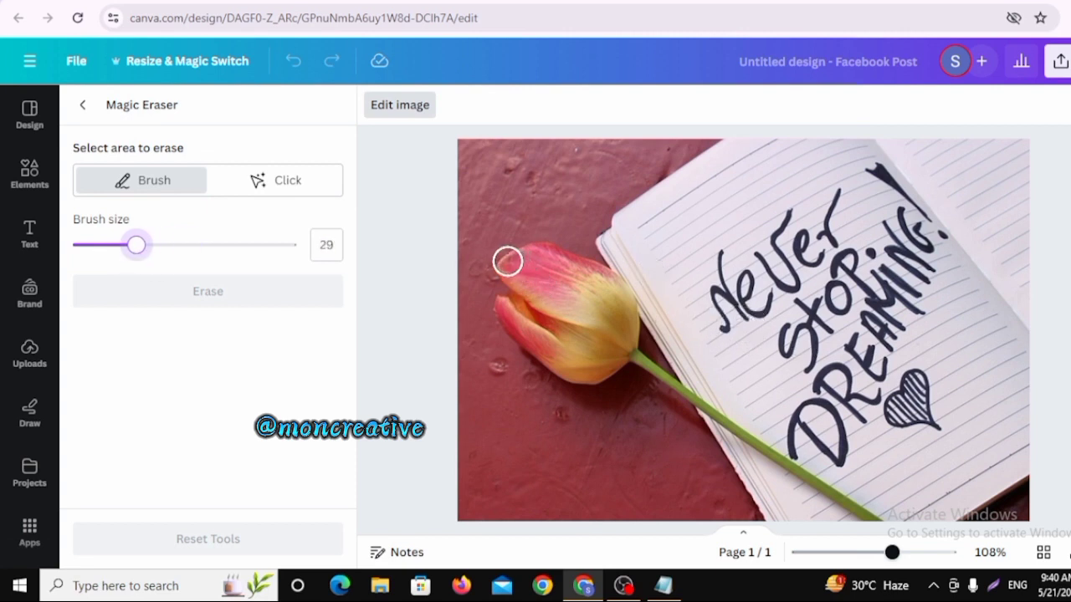
mouse_move(515, 273)
left_mouse_down()
mouse_move(576, 262)
mouse_move(641, 342)
mouse_move(574, 373)
mouse_move(507, 298)
mouse_move(509, 259)
mouse_move(536, 309)
mouse_move(591, 295)
mouse_move(585, 352)
mouse_move(600, 327)
mouse_move(773, 456)
mouse_move(954, 514)
mouse_move(847, 505)
left_mouse_up()
left_click(220, 290)
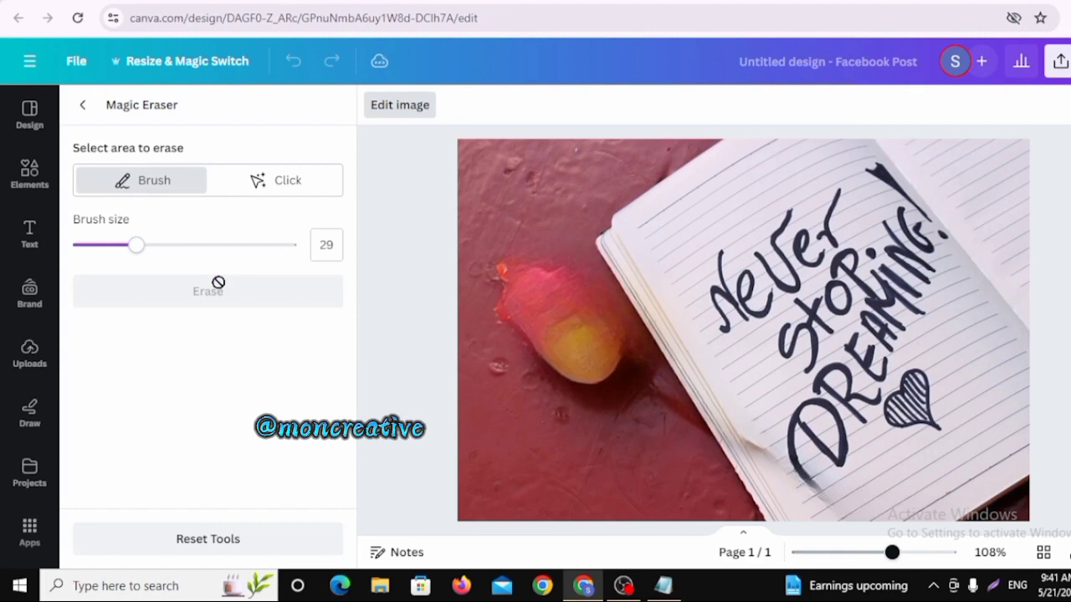
mouse_move(509, 281)
left_mouse_down()
mouse_move(578, 368)
mouse_move(613, 354)
mouse_move(499, 288)
mouse_move(495, 272)
mouse_move(558, 283)
mouse_move(582, 336)
mouse_move(607, 337)
mouse_move(596, 297)
mouse_move(534, 269)
mouse_move(618, 335)
mouse_move(670, 396)
mouse_move(777, 430)
left_mouse_up()
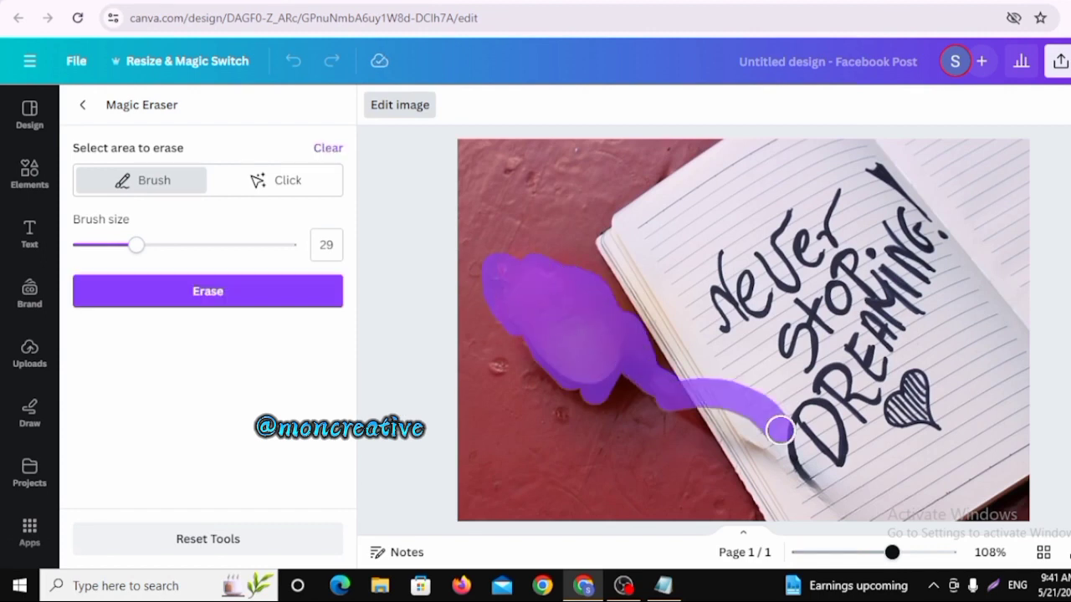
- Erase the red wall by click-selecting it in Magic Eraser
left_click(287, 183)
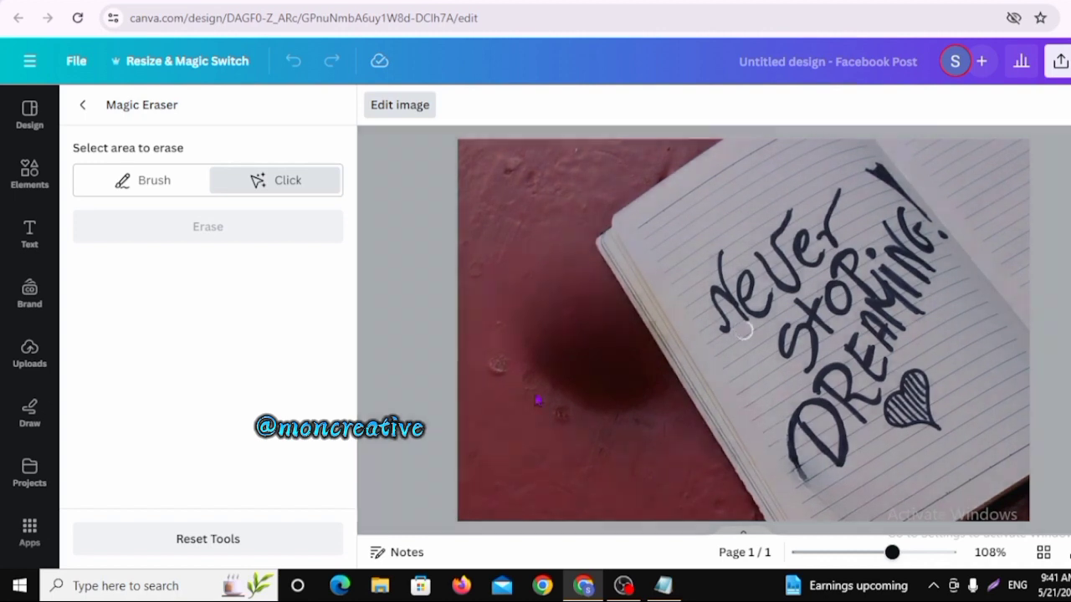
left_click(557, 342)
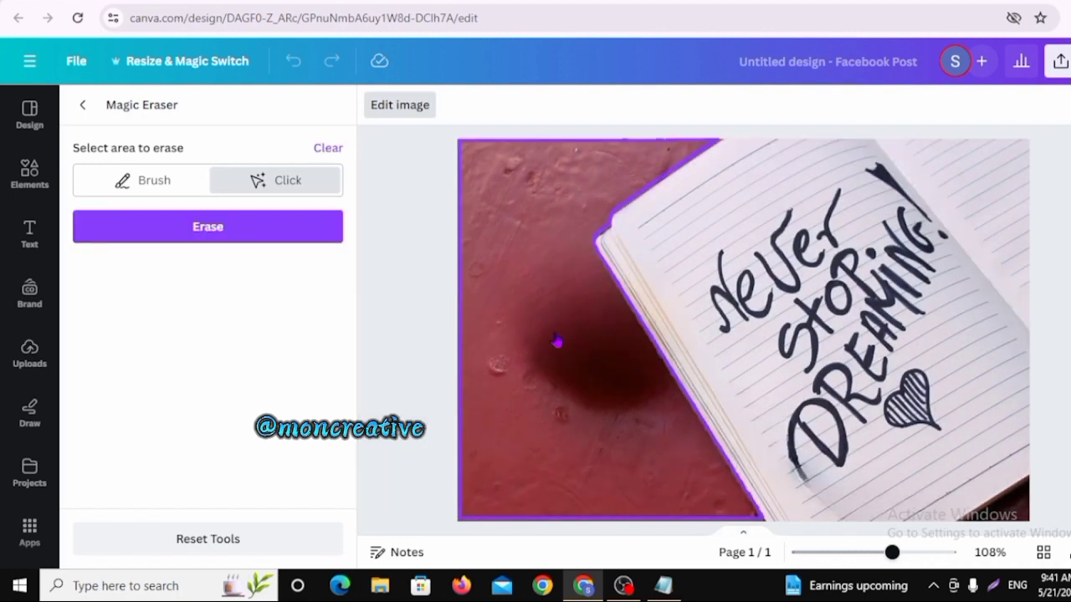
left_click(198, 238)
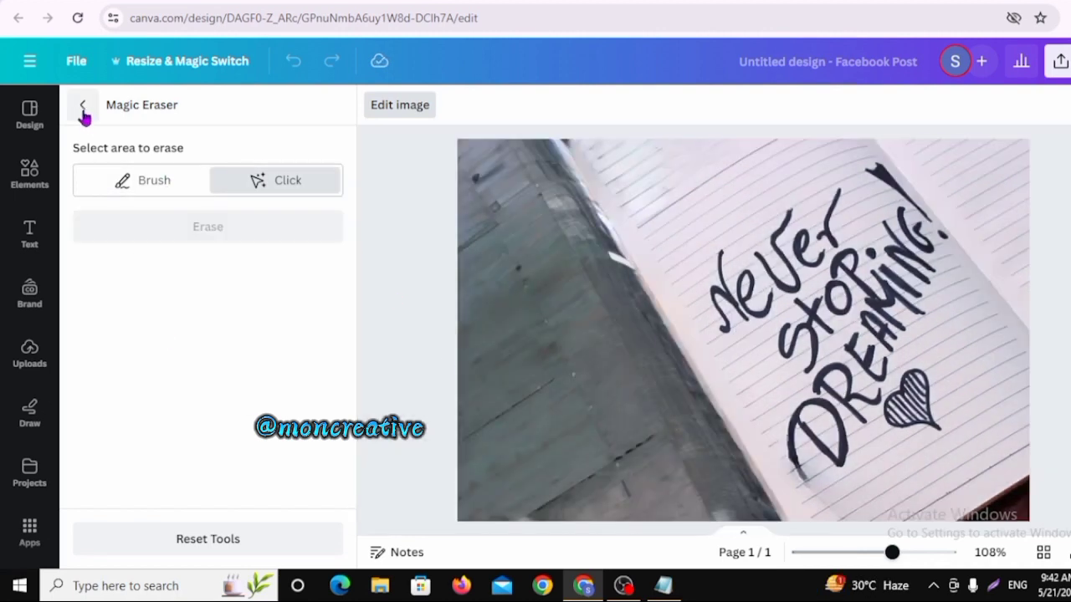
left_click(83, 107)
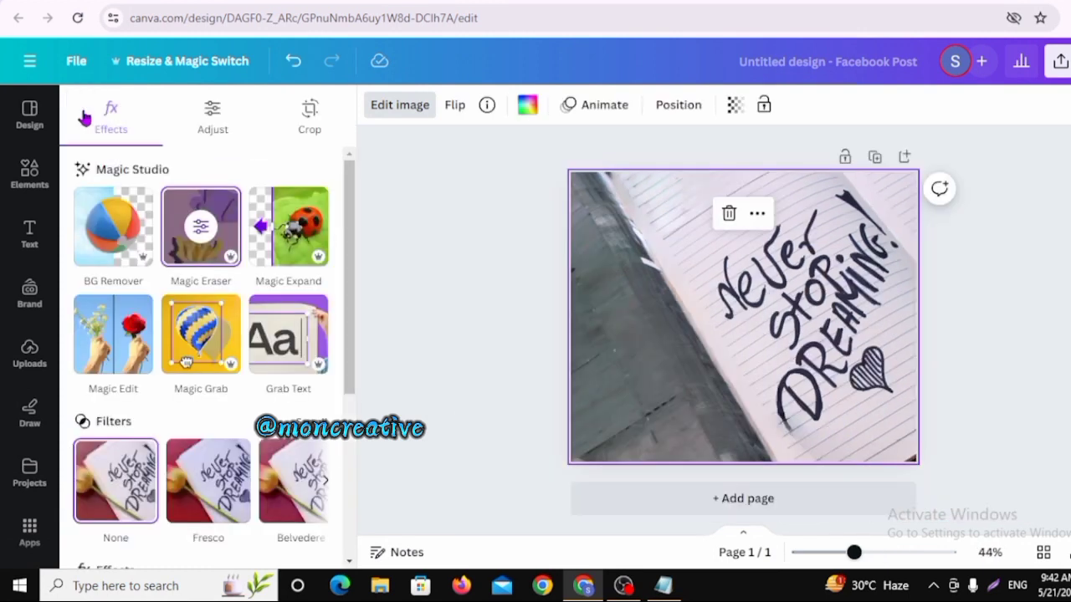
- Undo both eraser edits and a trial crop, restoring the tulip and red wall
left_click(293, 61)
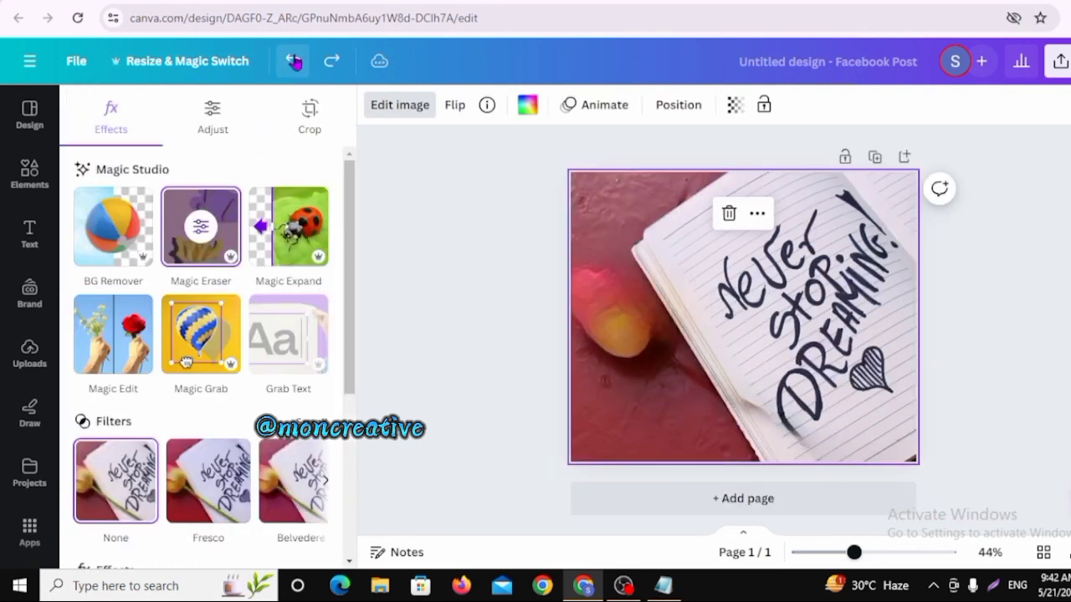
left_click(293, 61)
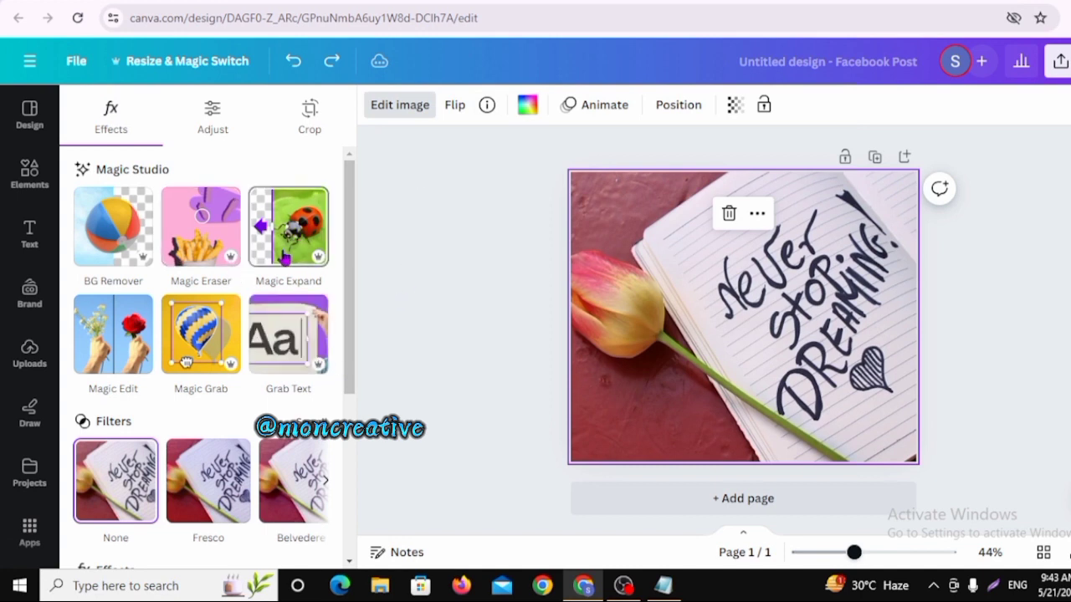
left_click(286, 259)
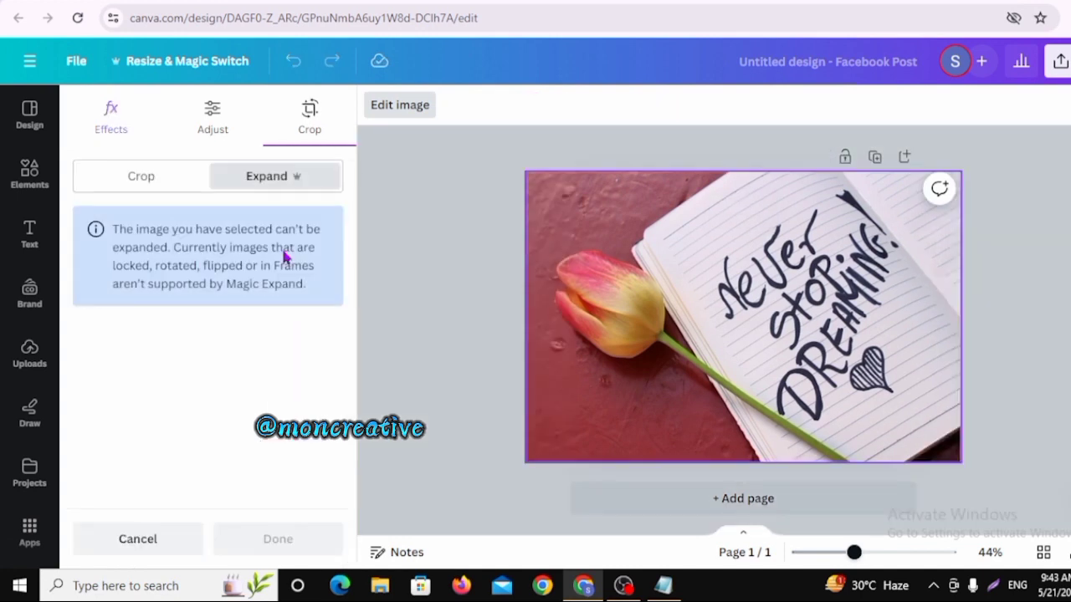
left_click(138, 179)
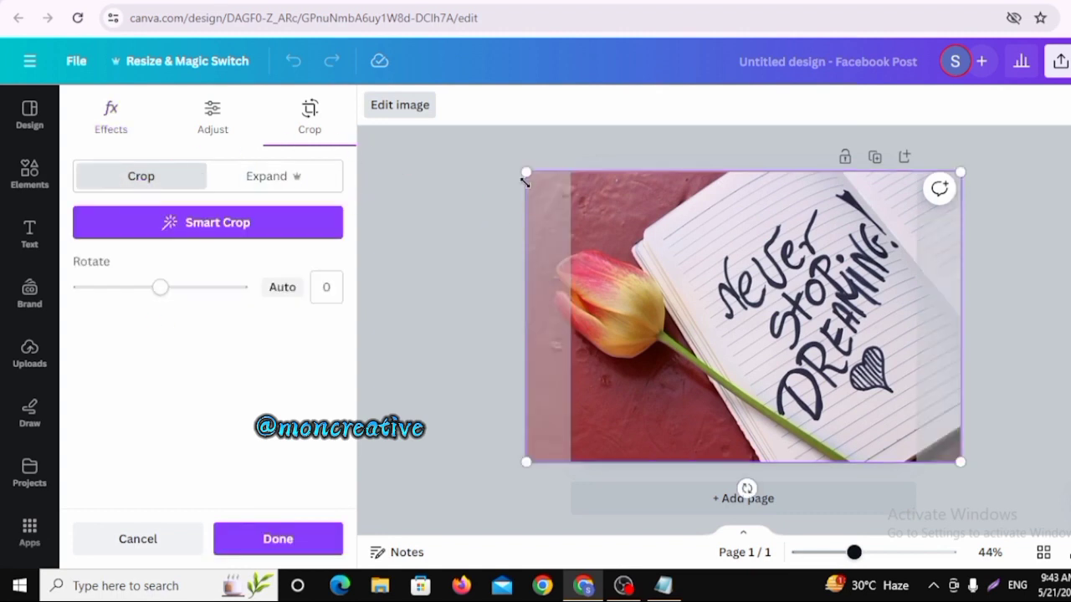
left_click(431, 216)
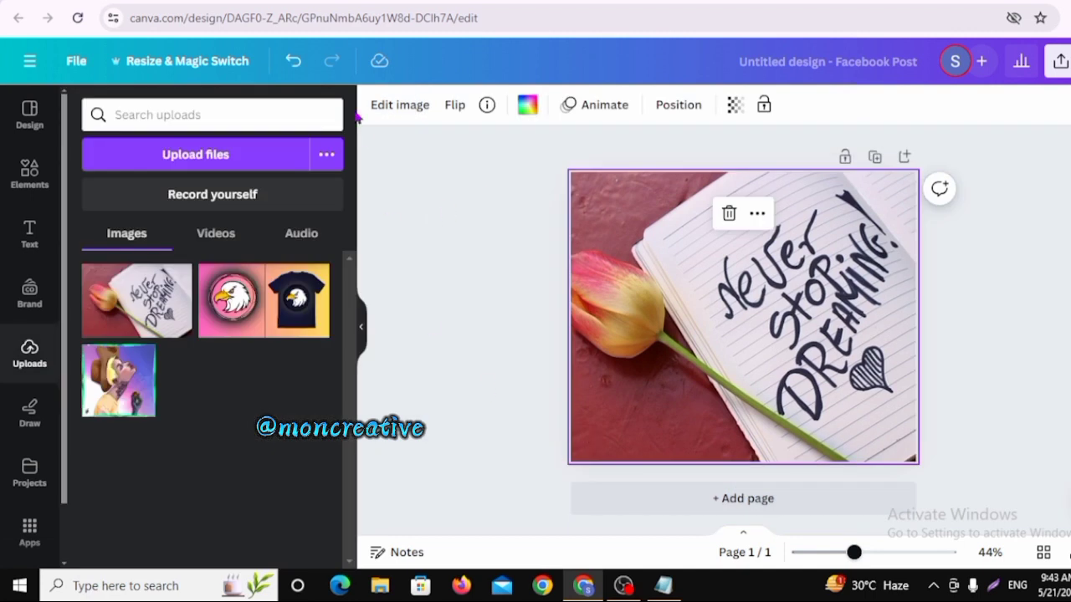
left_click(294, 62)
- Nudge the photo down the page and bring up its Expand options
left_click_drag(643, 344, 629, 361)
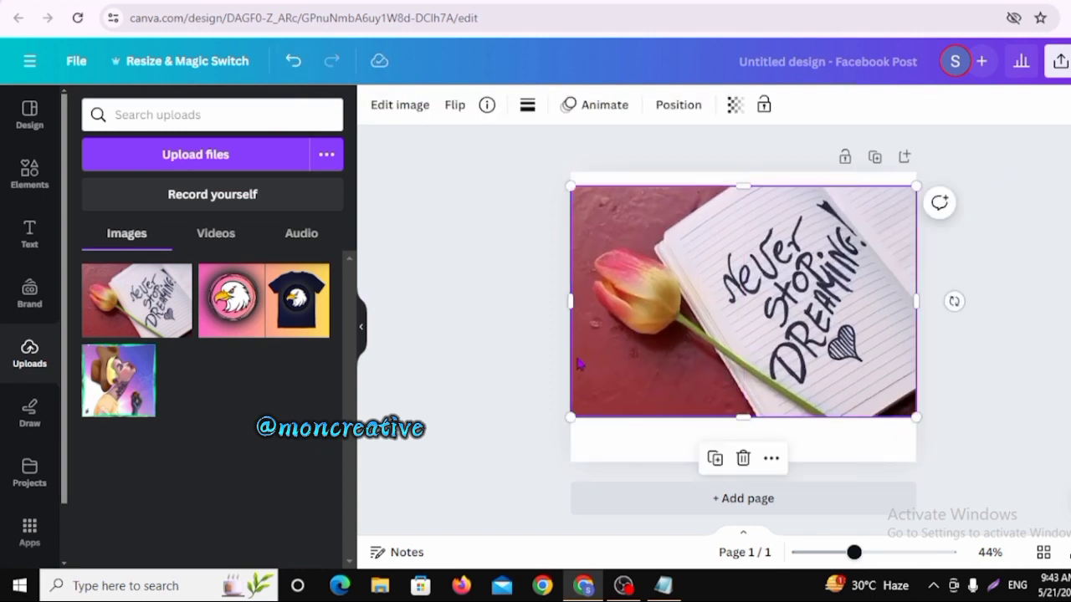
left_click(403, 107)
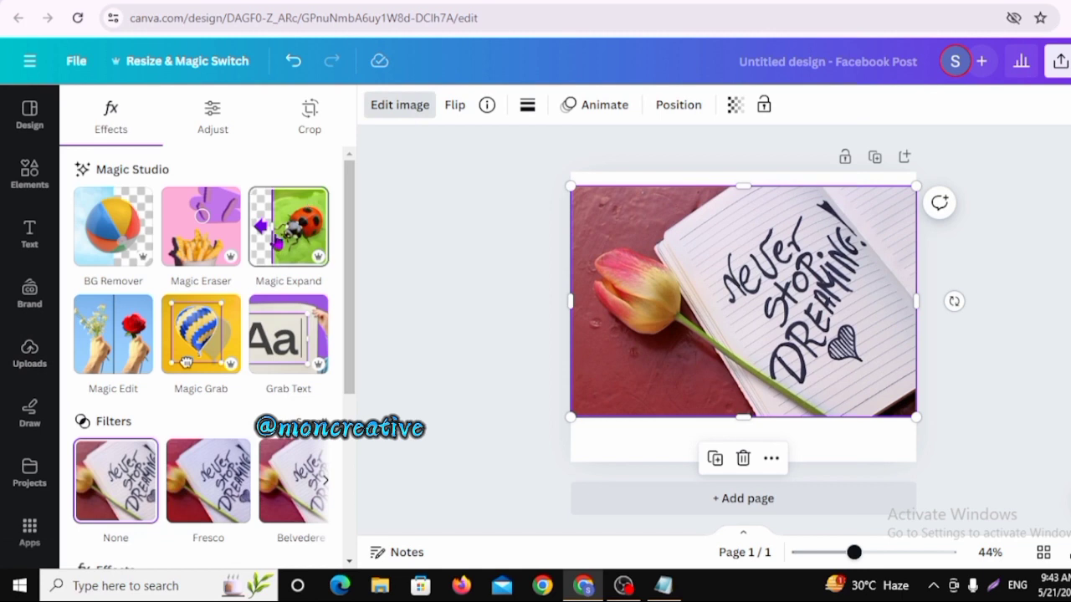
left_click(277, 230)
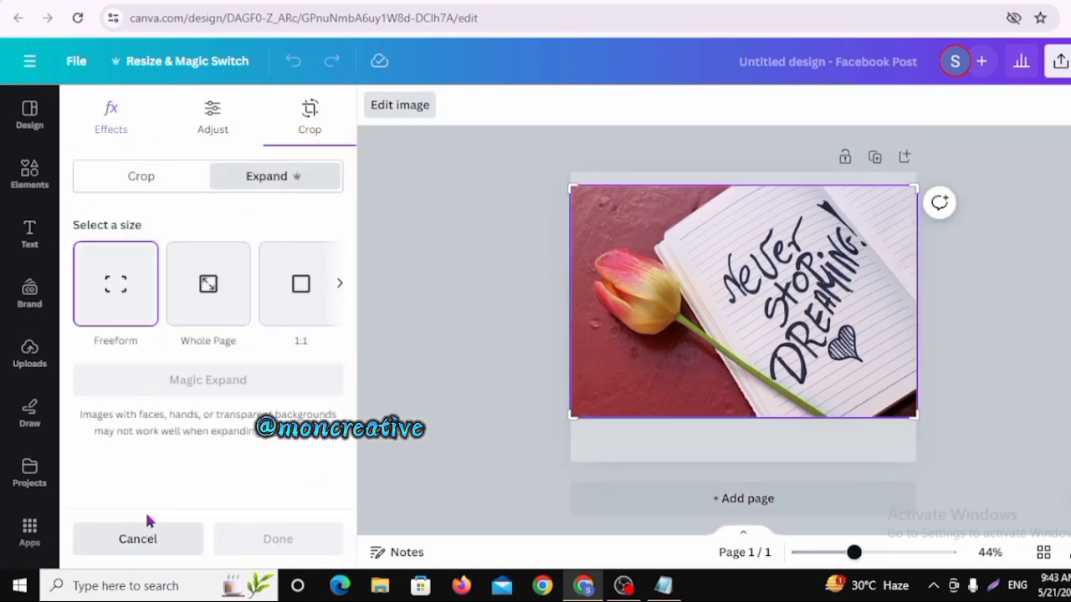
- Pick the 9:16 expansion size and generate Magic Expand results
left_click(215, 316)
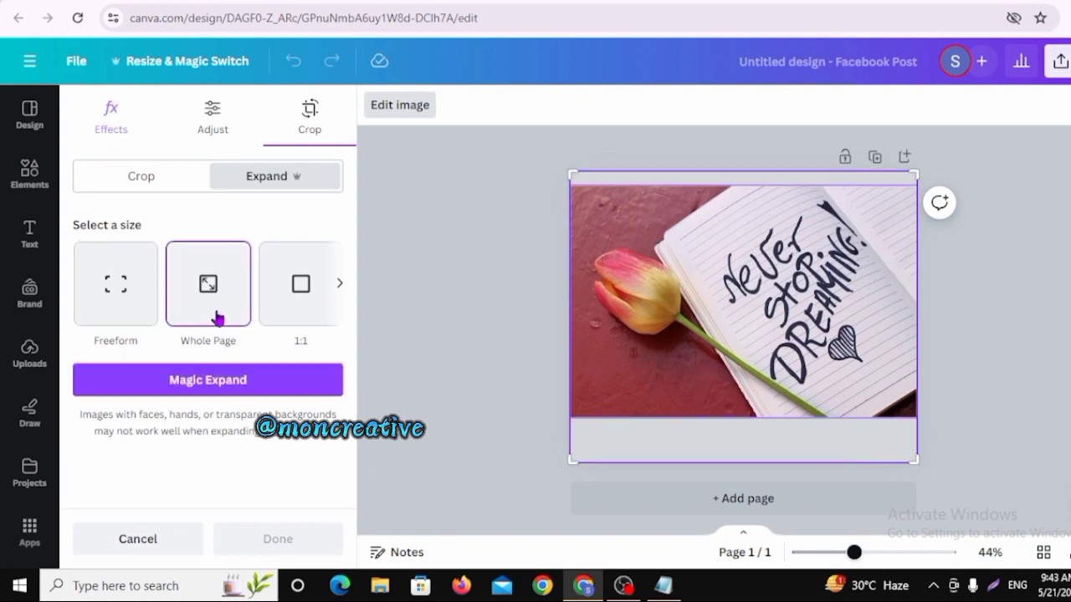
left_click(294, 323)
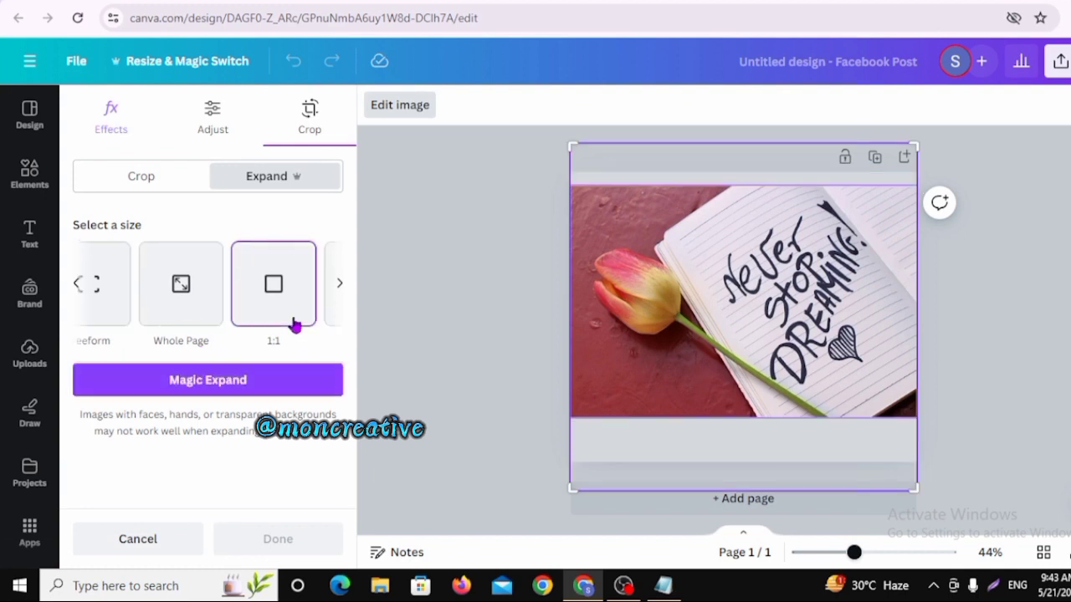
left_click(337, 314)
left_click(203, 301)
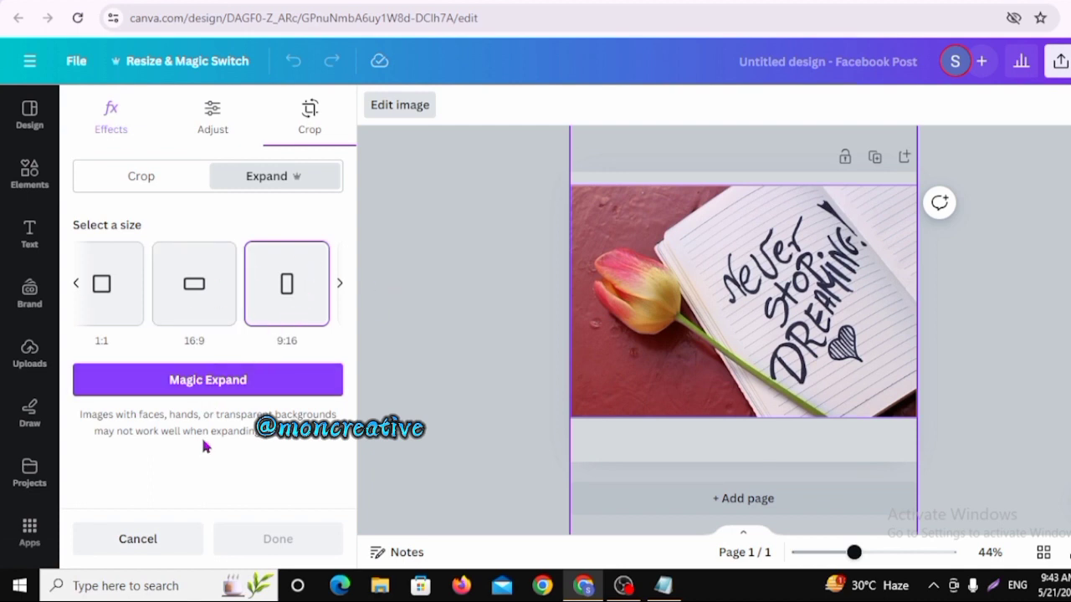
left_click(214, 383)
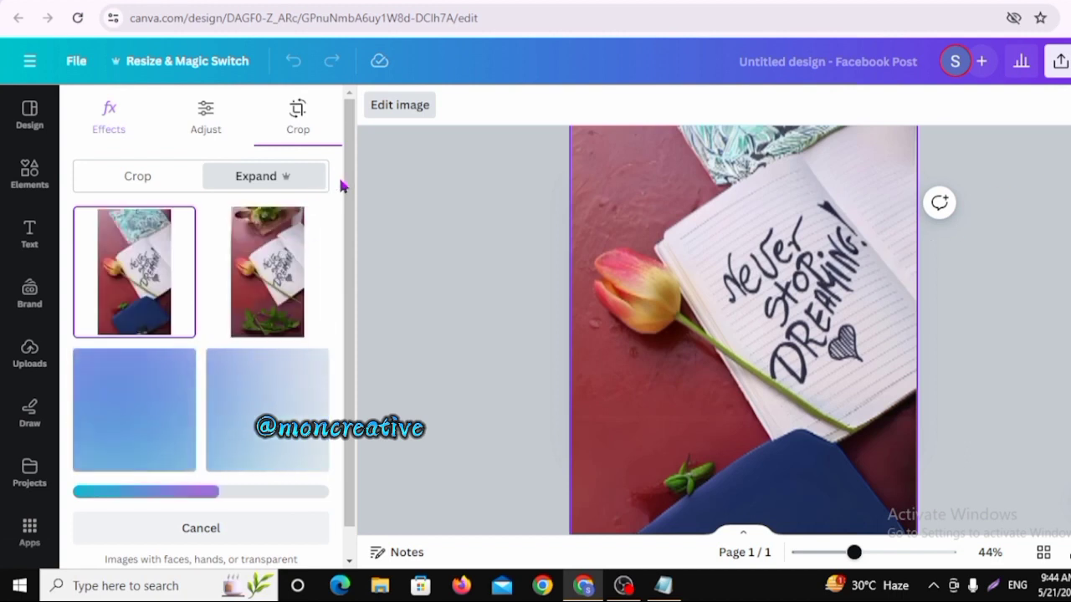
- Preview the expansions, apply the white-flower version, then undo back to the original photo
left_click_drag(350, 189, 354, 237)
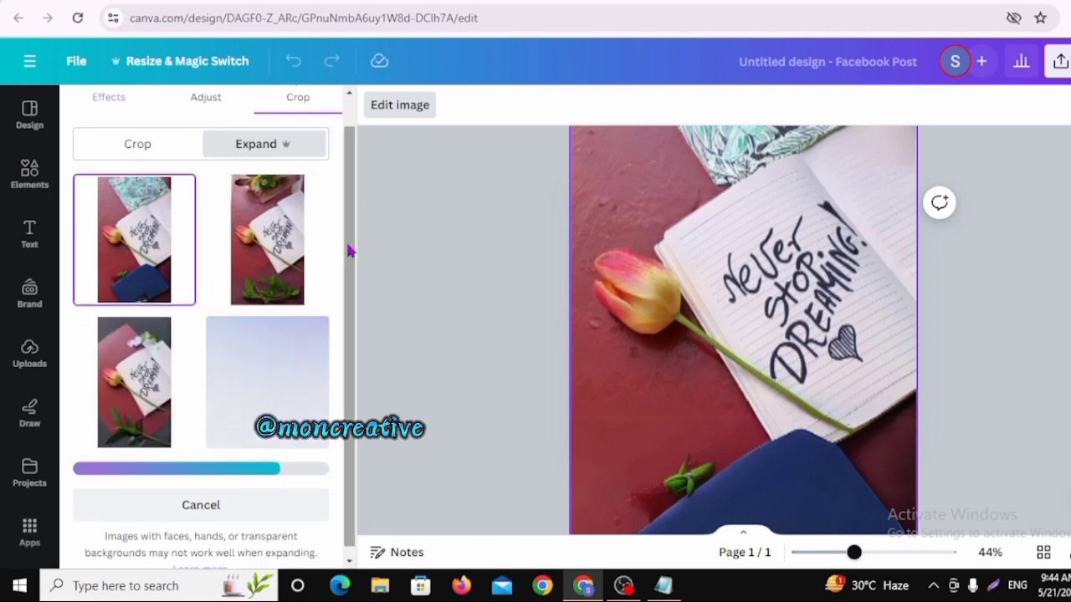
scroll(351, 287, "down", 1)
left_click(141, 398)
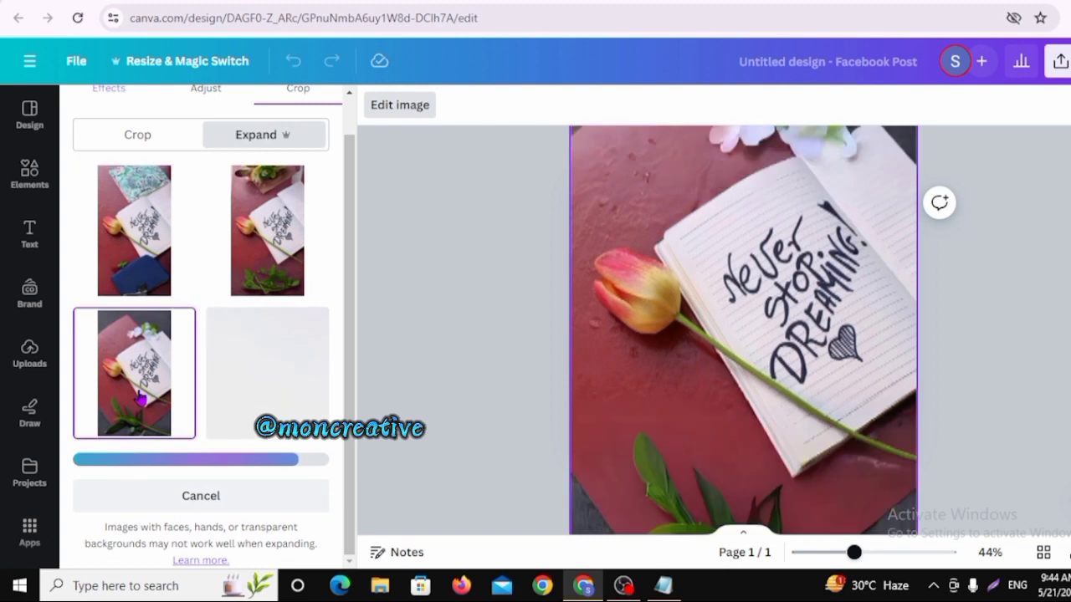
left_click(135, 242)
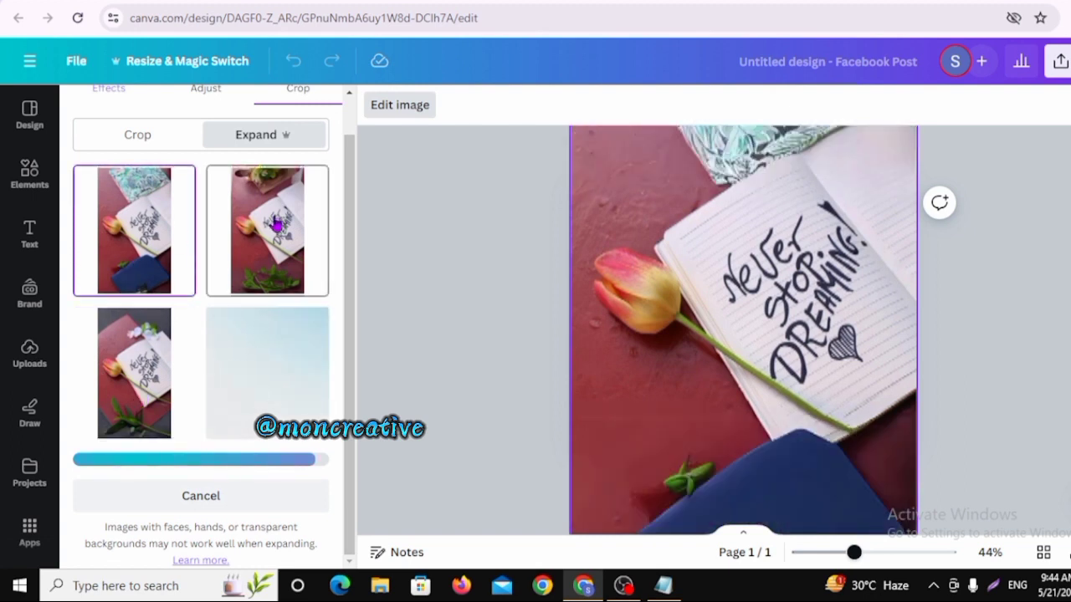
left_click(275, 225)
left_click(293, 407)
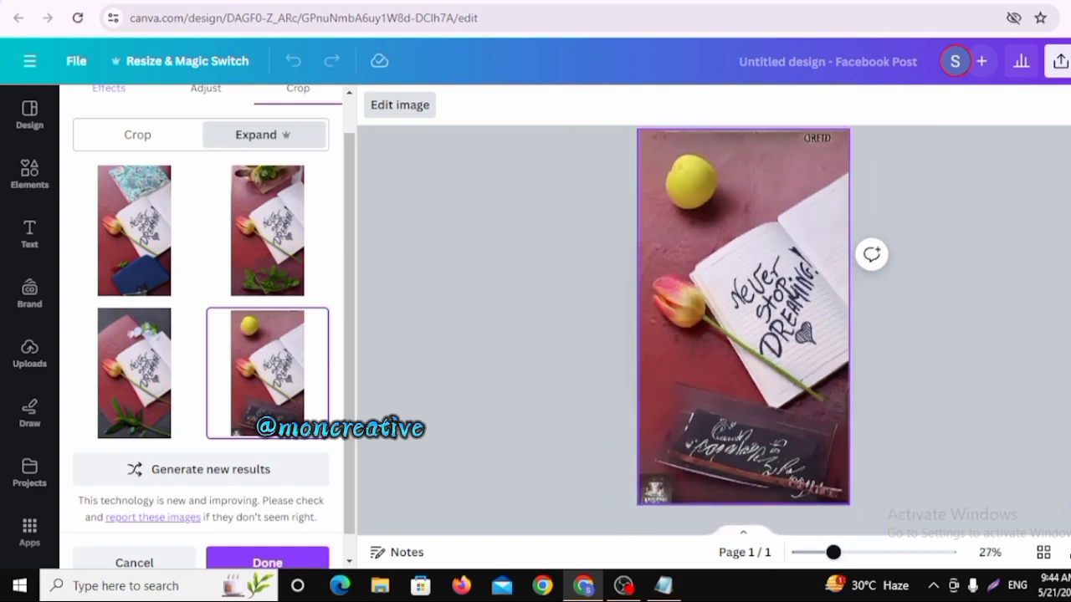
left_click_drag(355, 284, 354, 351)
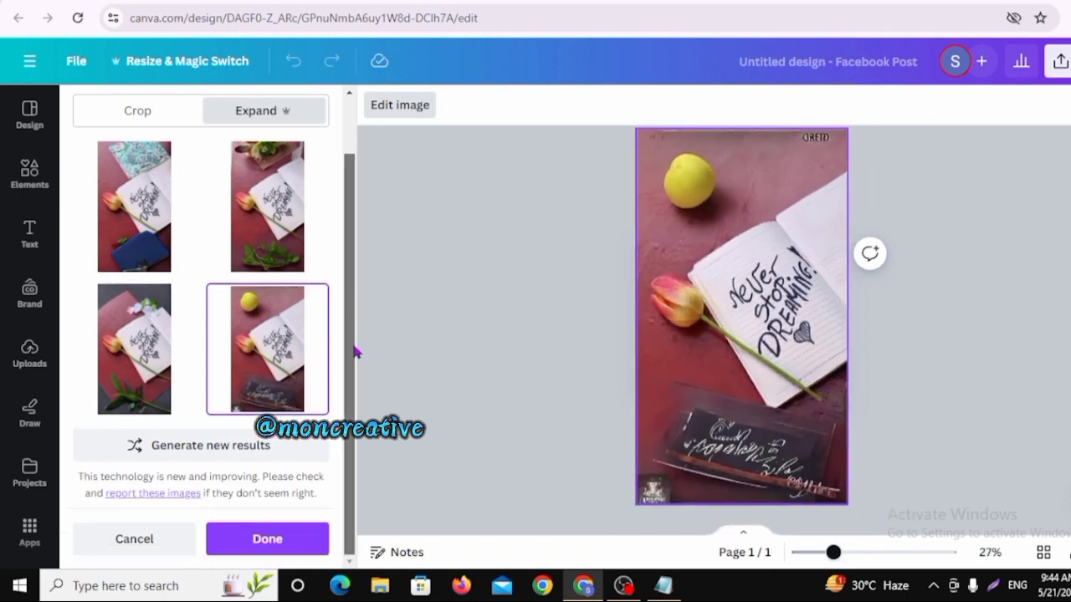
left_click(242, 231)
left_click(157, 205)
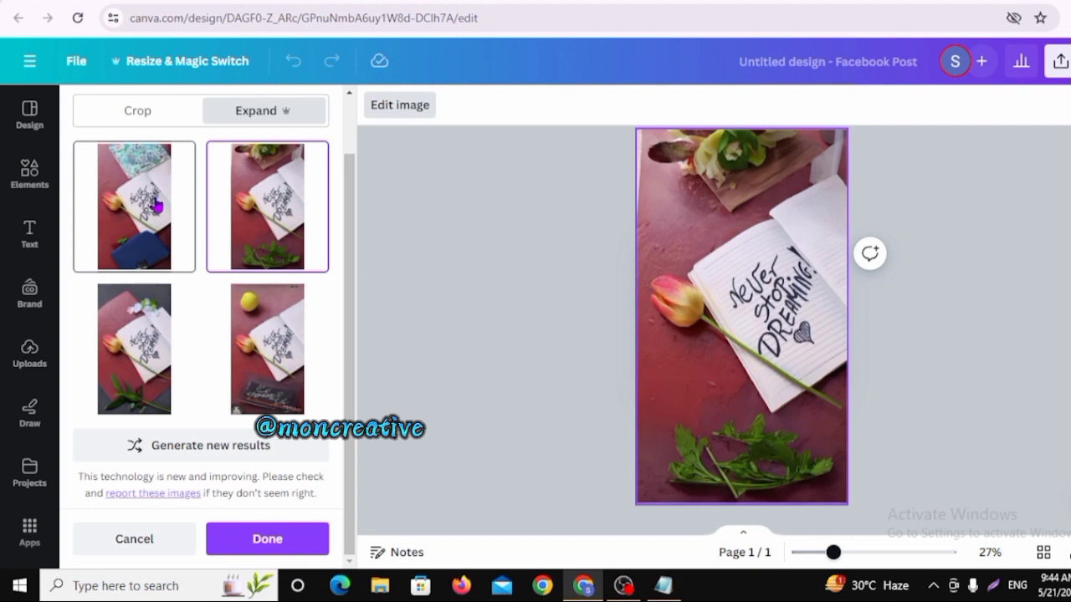
left_click(153, 337)
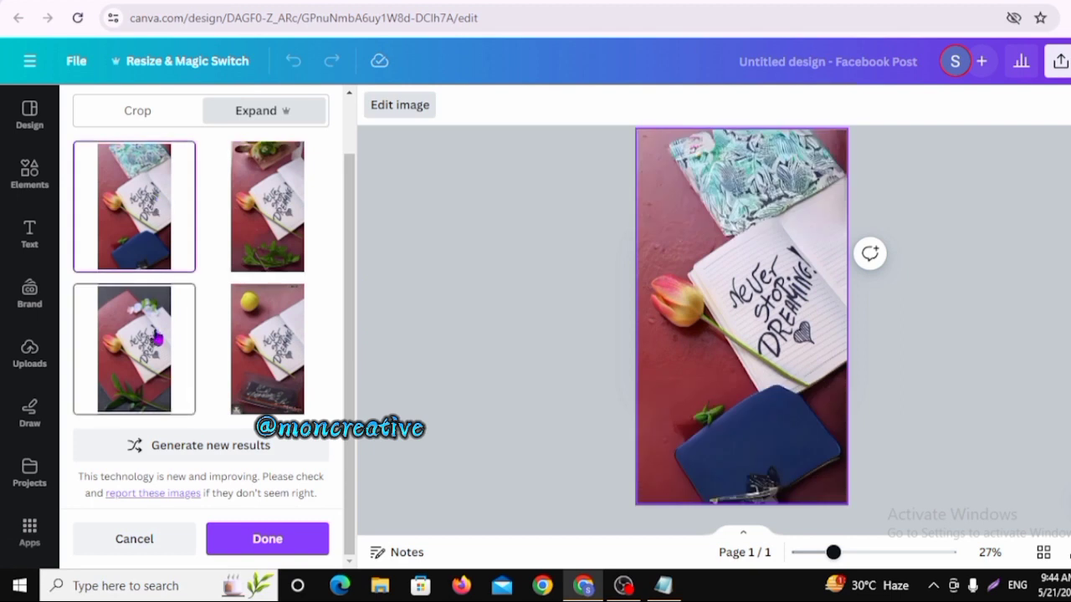
left_click(268, 539)
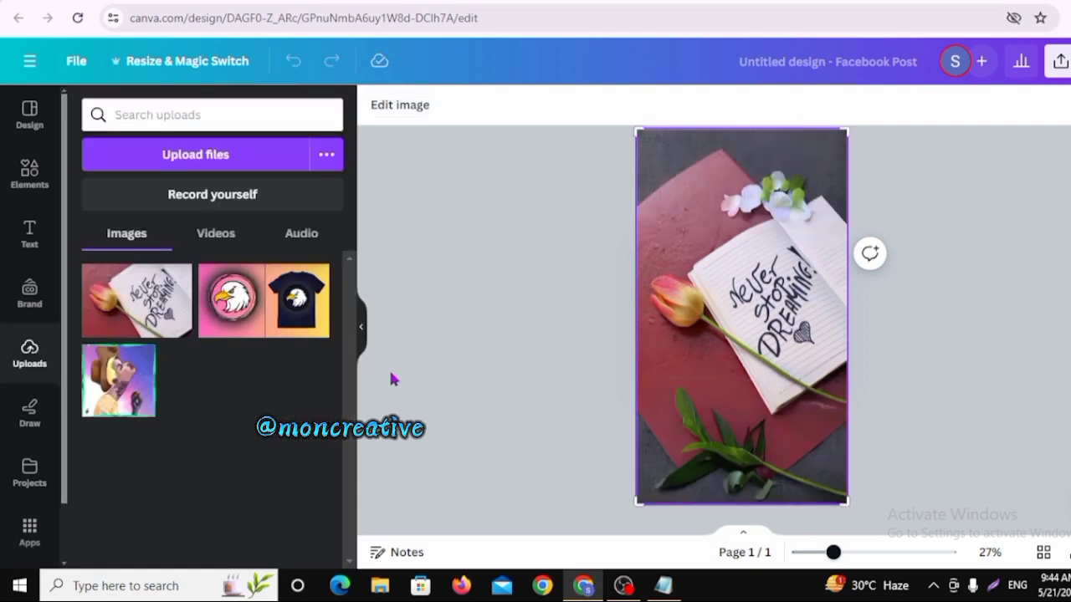
left_click(293, 62)
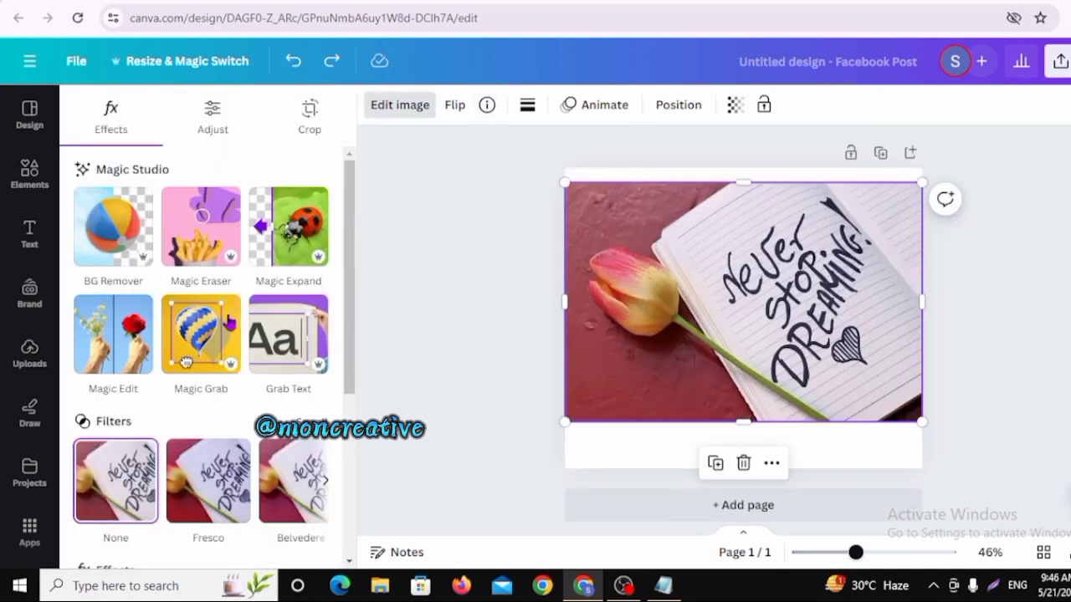
- Click-select the tulip head in Magic Edit and generate 'red rose' versions
left_click(113, 335)
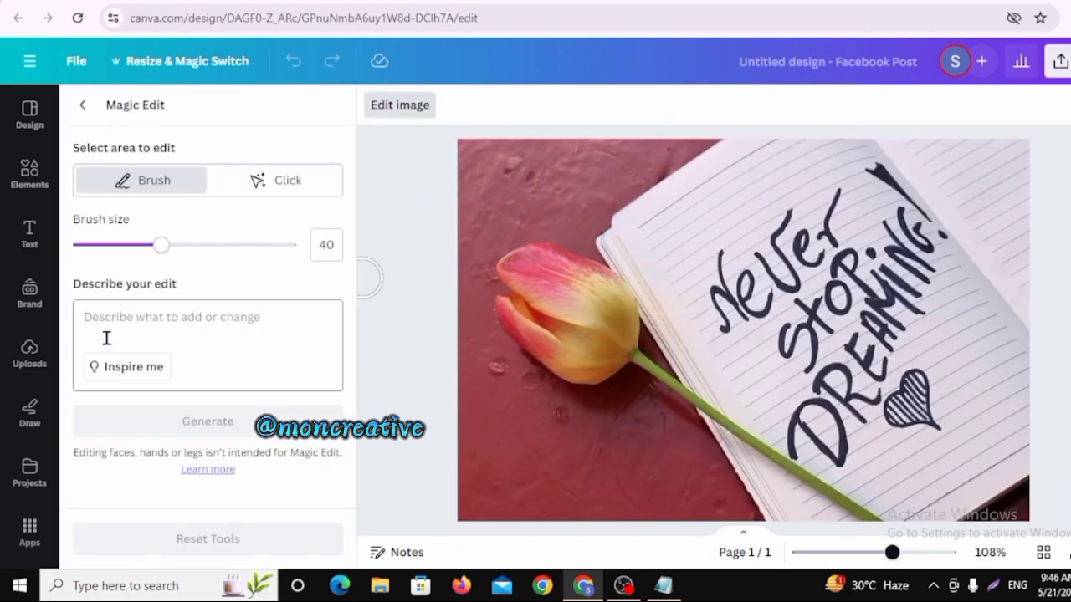
left_click(288, 182)
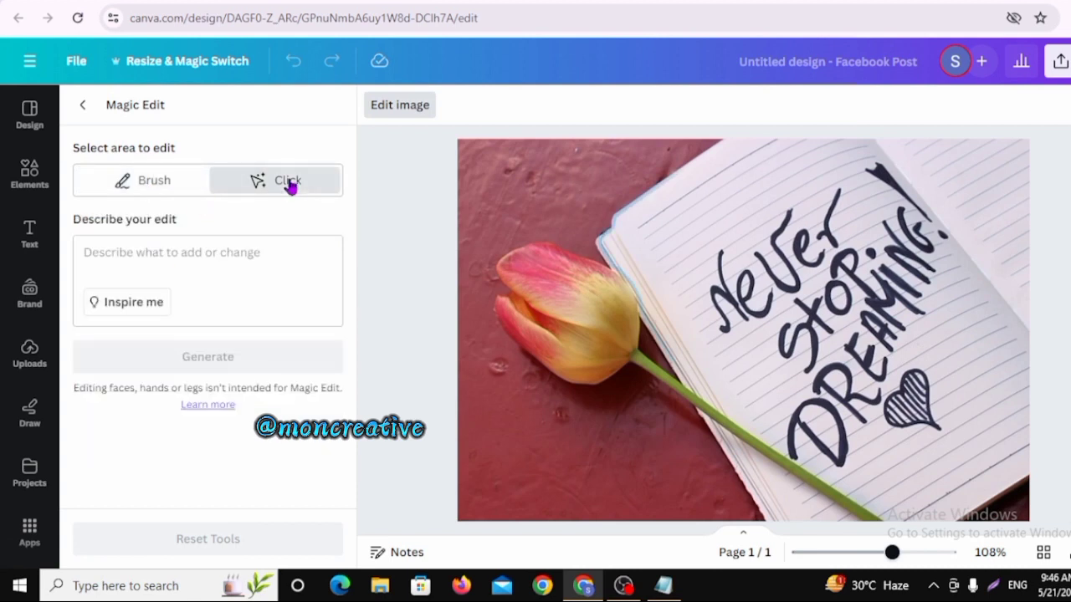
left_click(517, 279)
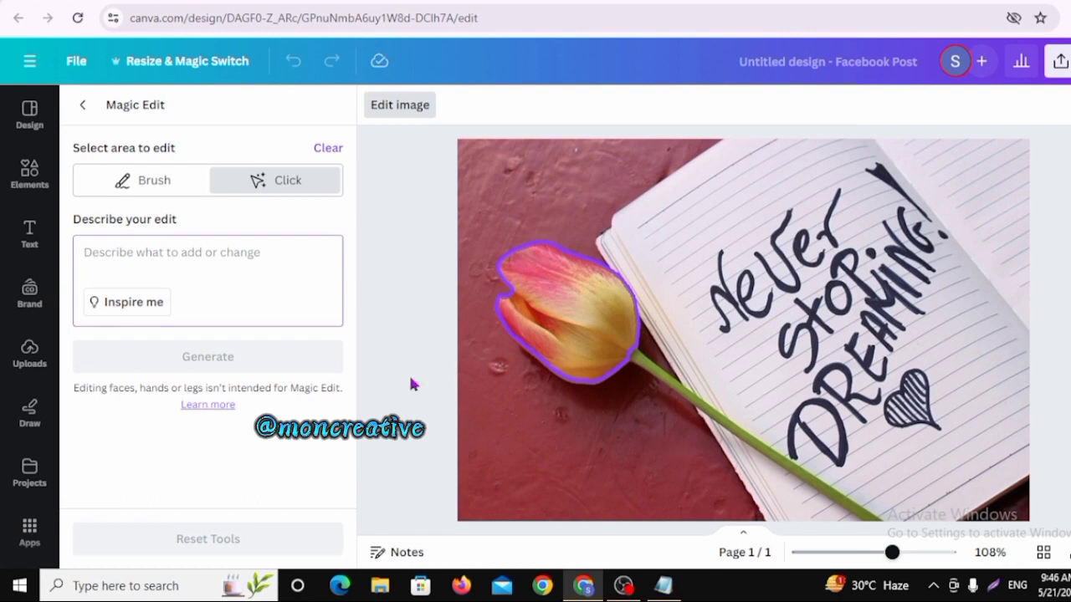
type("red rose")
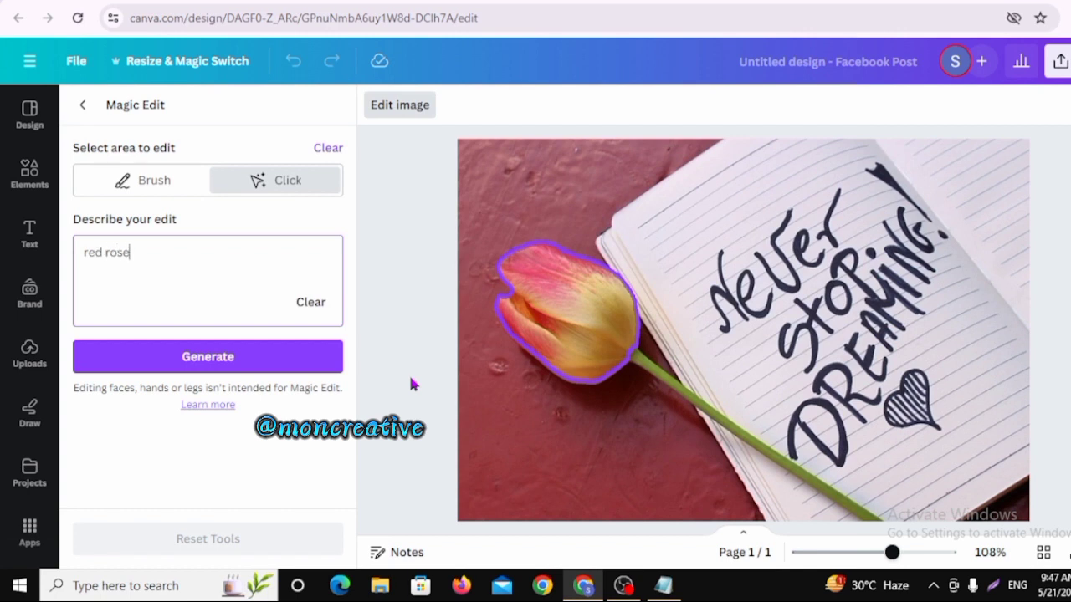
left_click(210, 368)
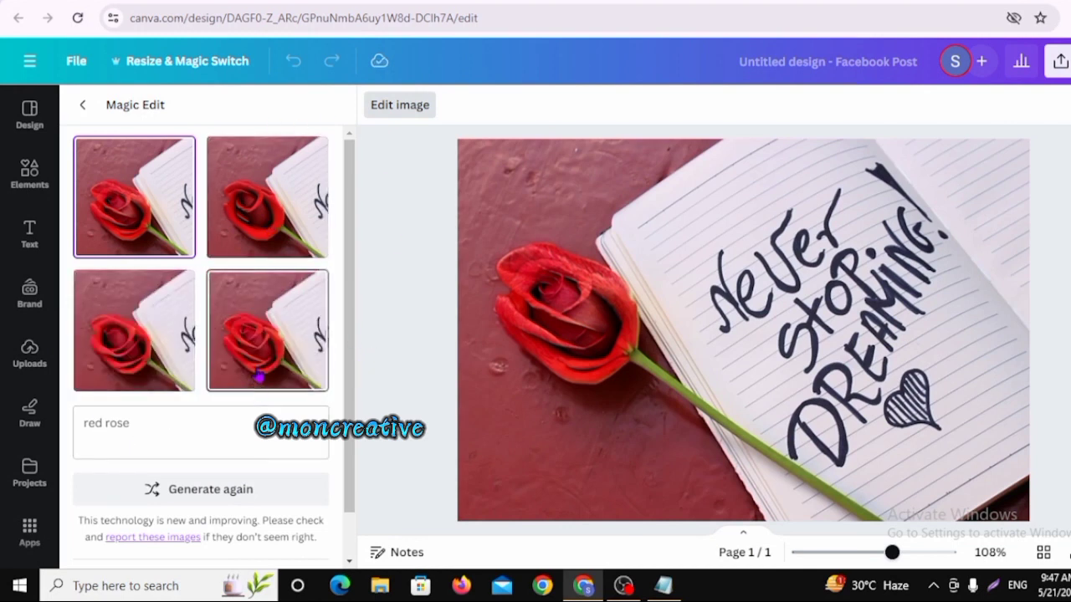
- Compare the four red rose versions and apply the chosen one
left_click(260, 378)
left_click(172, 364)
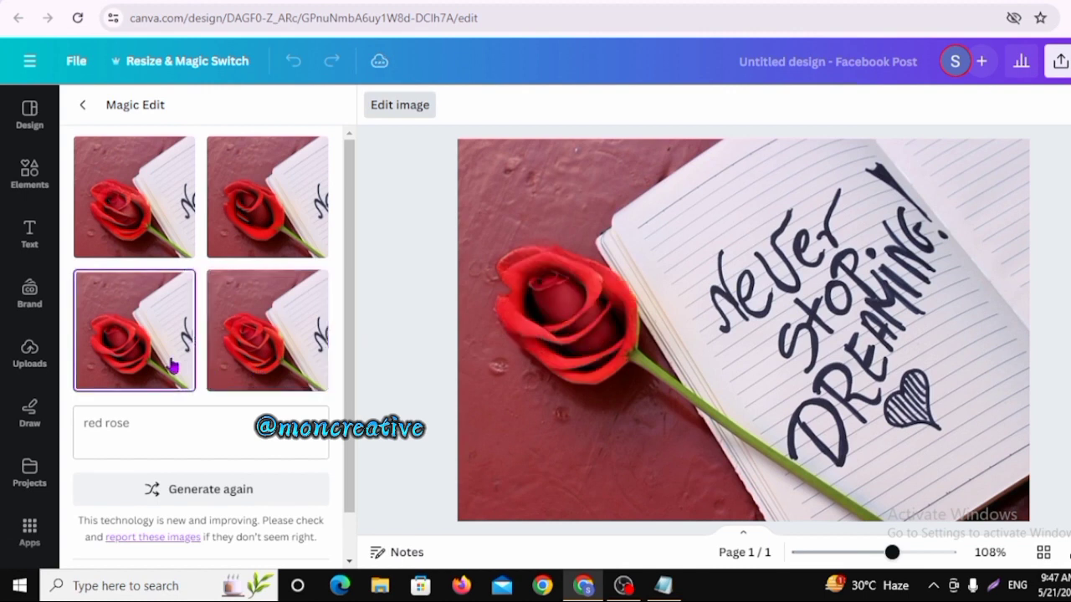
left_click(299, 231)
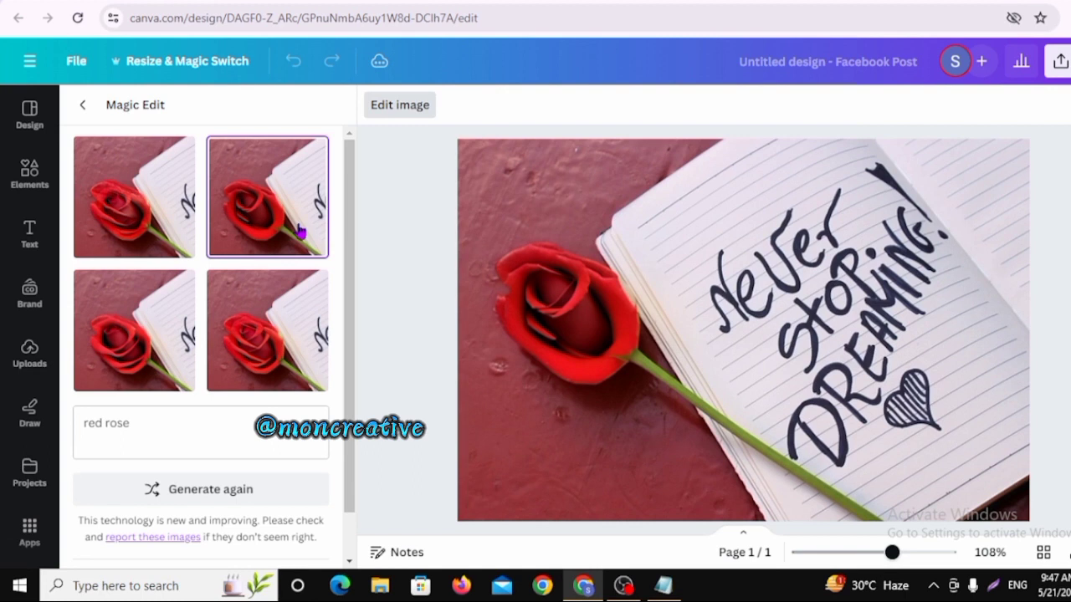
left_click(294, 374)
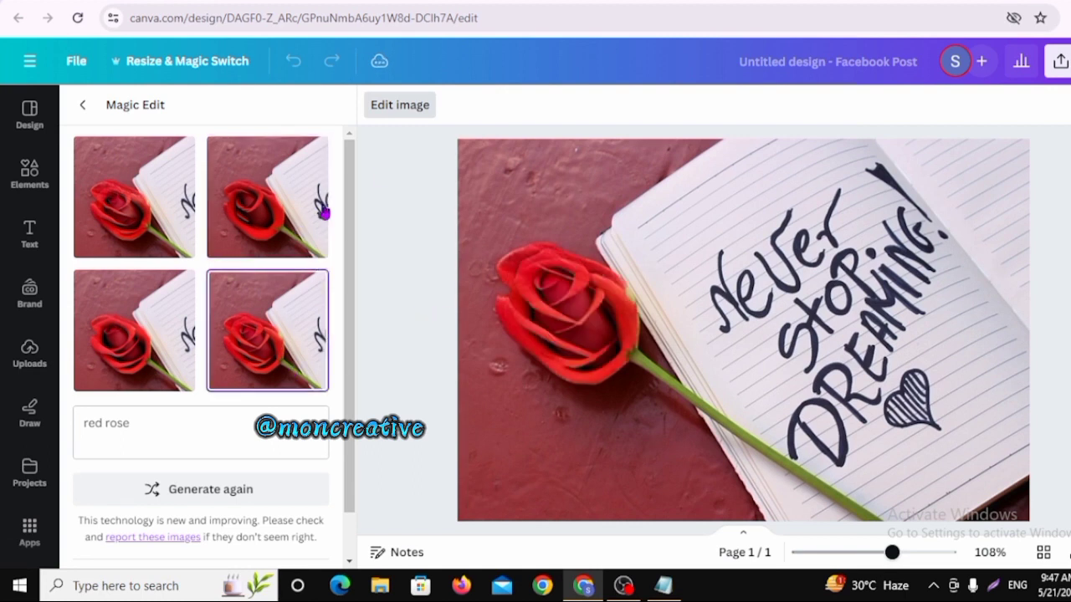
scroll(333, 418, "down", 2)
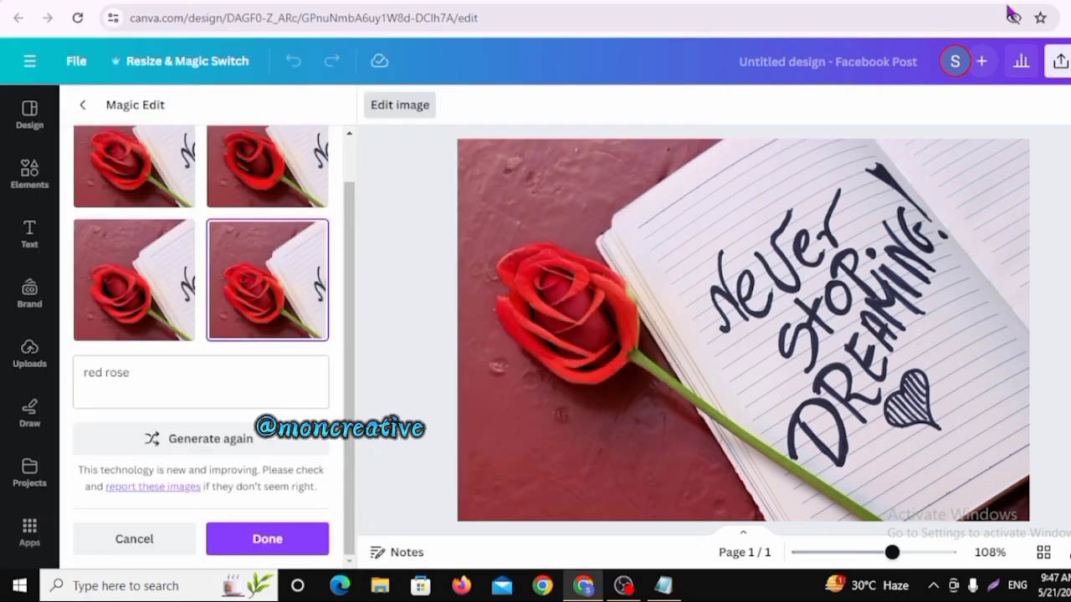
left_click(261, 542)
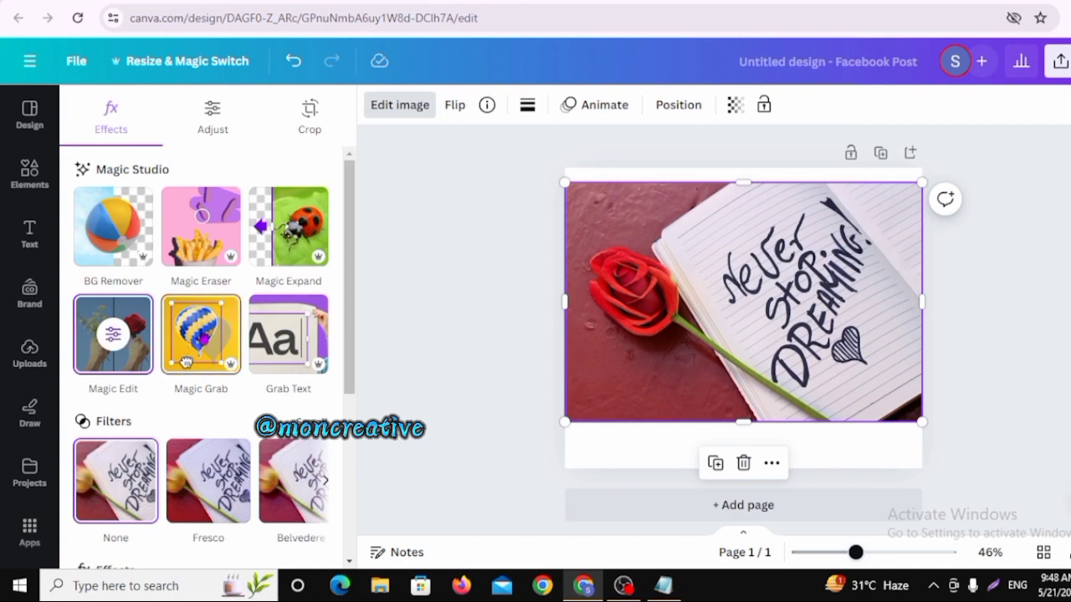
- Lift the red rose out as its own element using Magic Grab's click selection
left_click(198, 393)
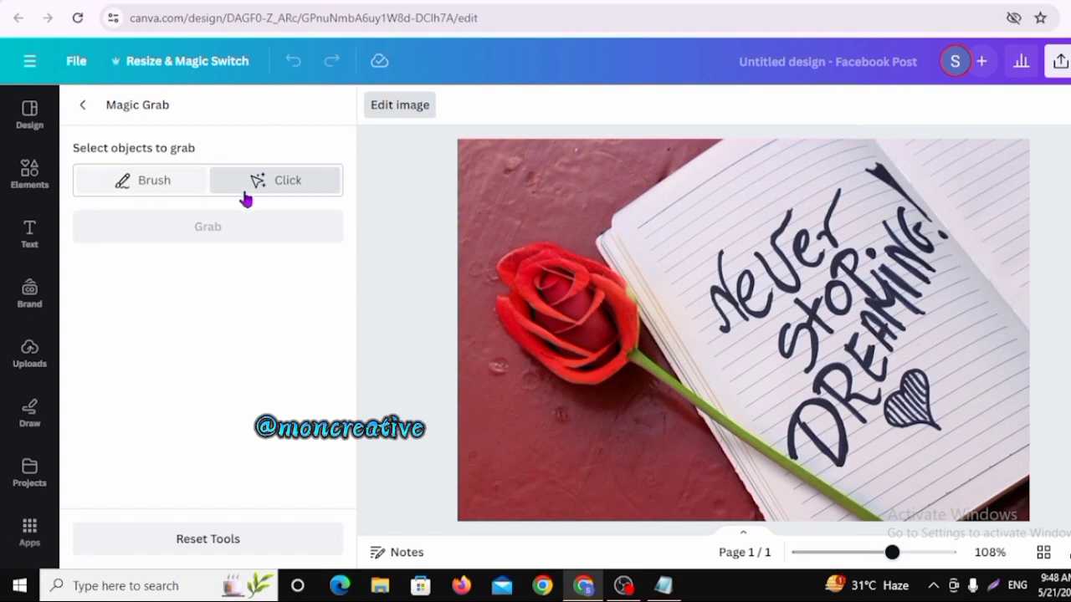
left_click(165, 191)
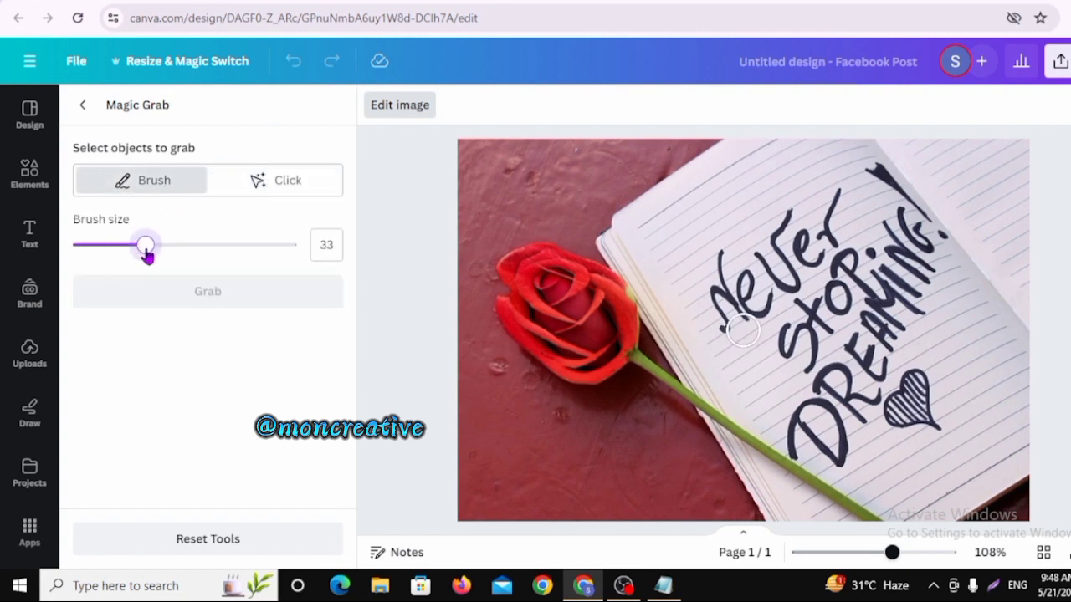
mouse_move(523, 296)
left_mouse_down()
mouse_move(540, 329)
mouse_move(573, 326)
left_mouse_up()
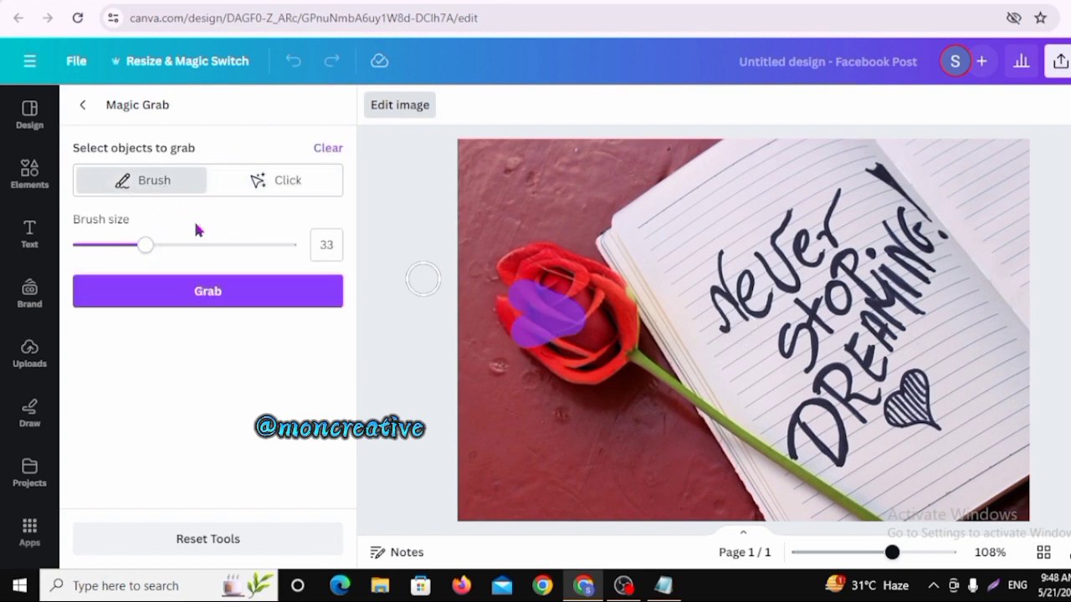
left_click(327, 149)
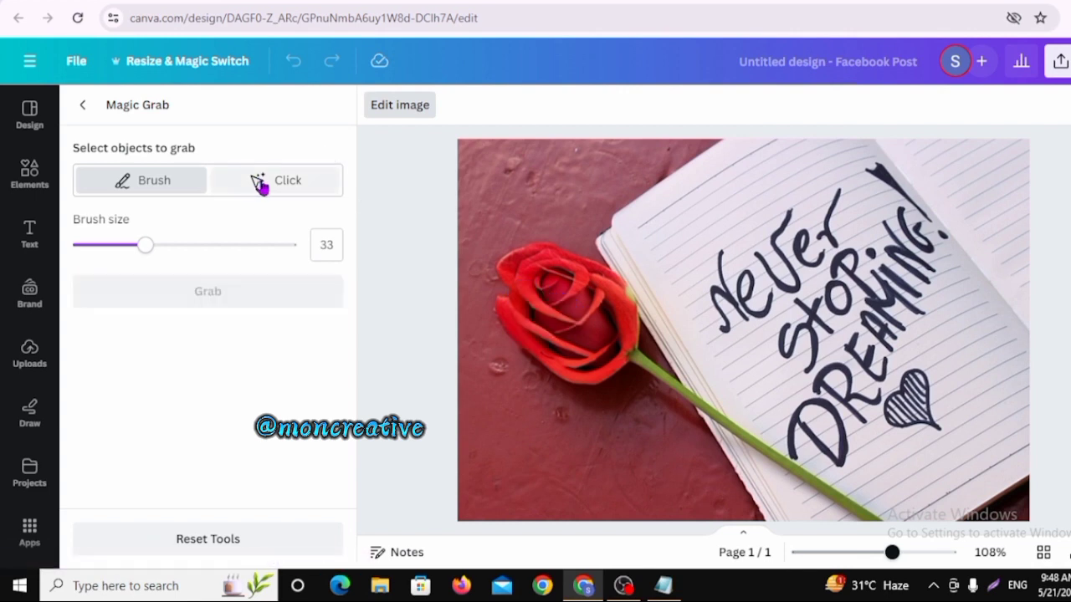
left_click(282, 186)
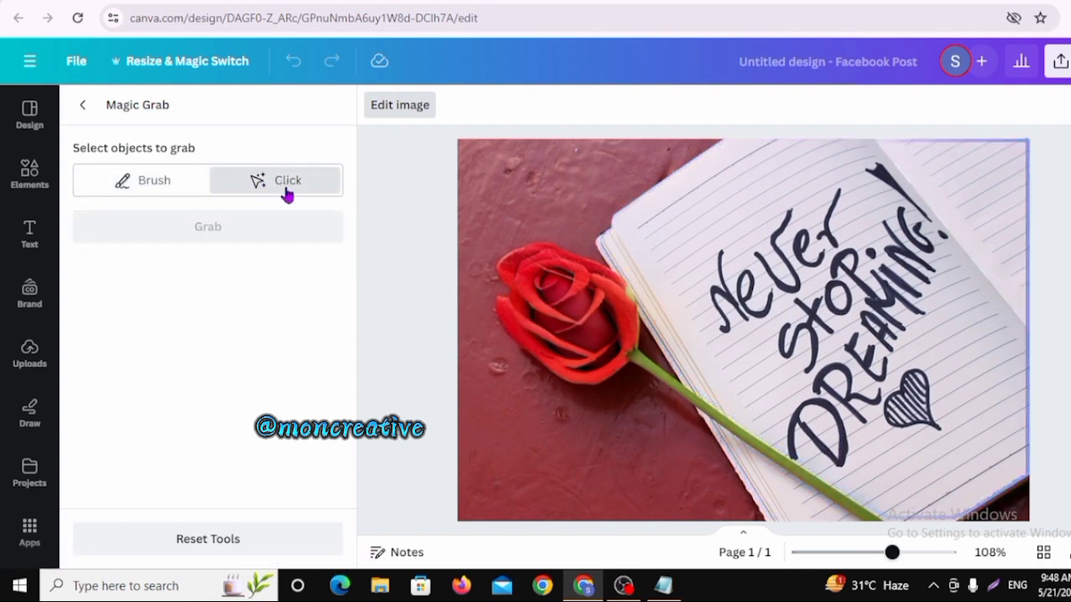
left_click(520, 290)
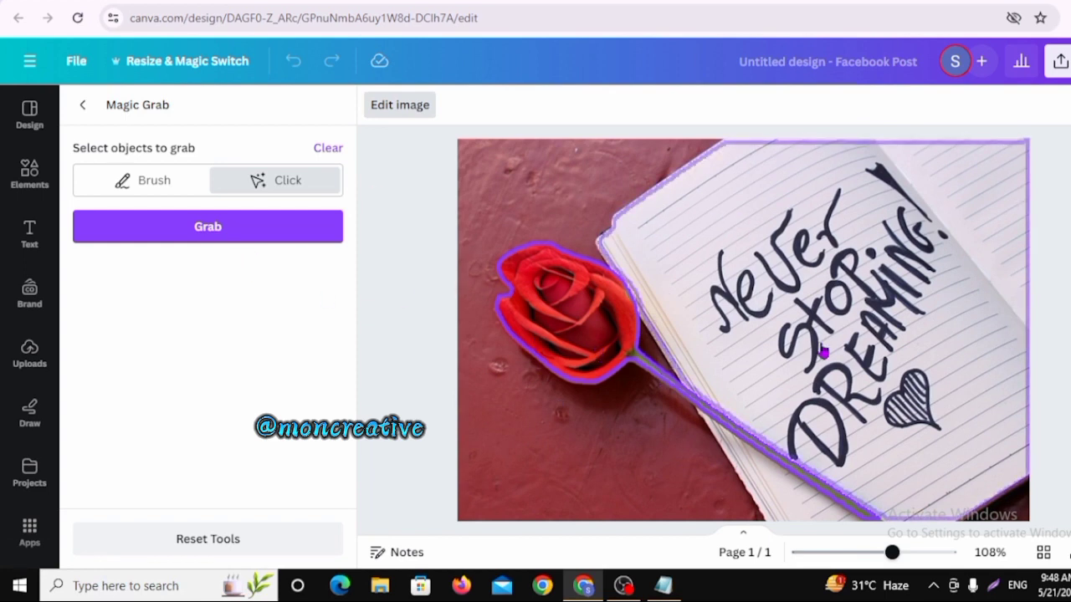
left_click(208, 234)
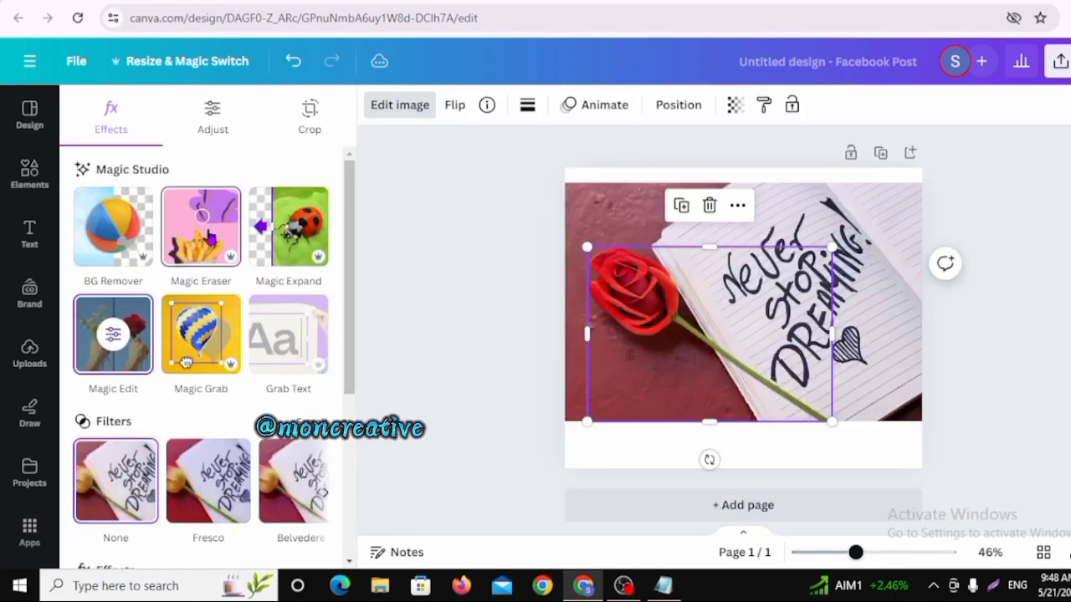
- Move the grabbed rose away, then set it back over the notebook's left side
left_click_drag(701, 371, 910, 279)
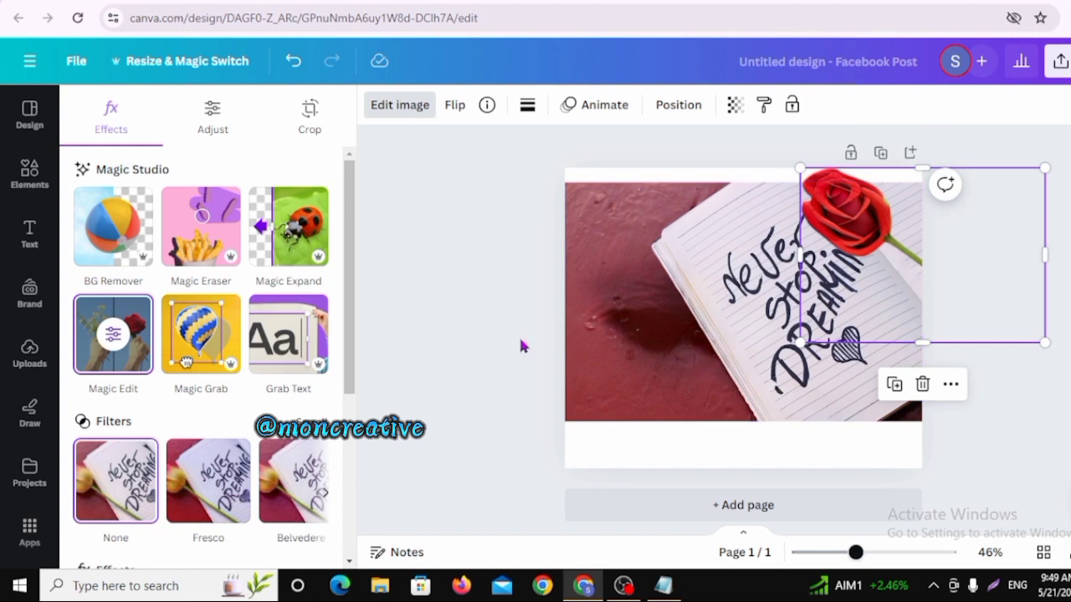
key("Escape")
key("Escape")
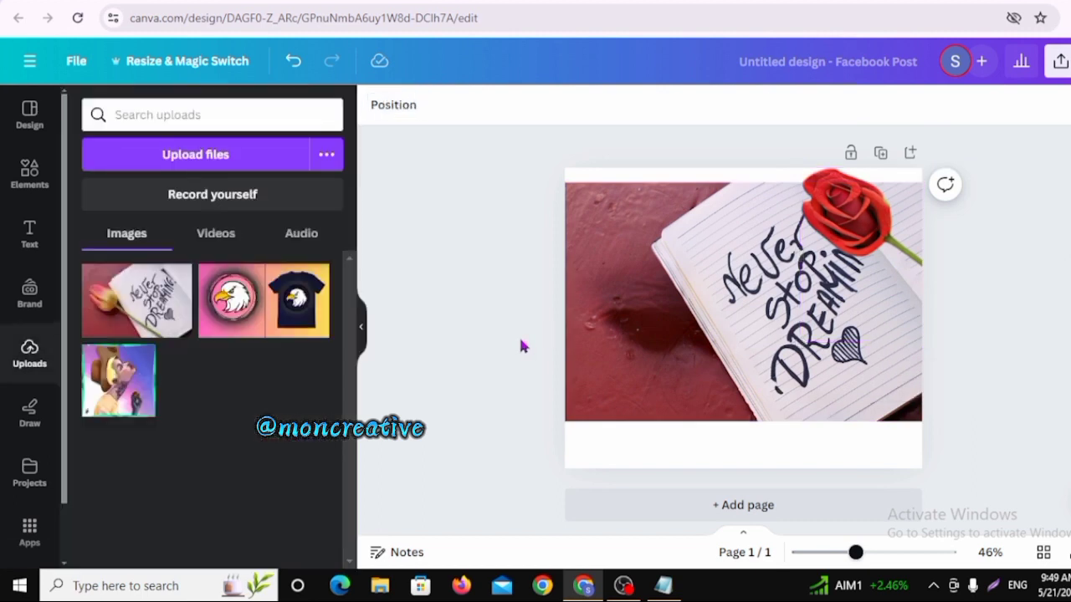
left_click(49, 183)
left_click(870, 247)
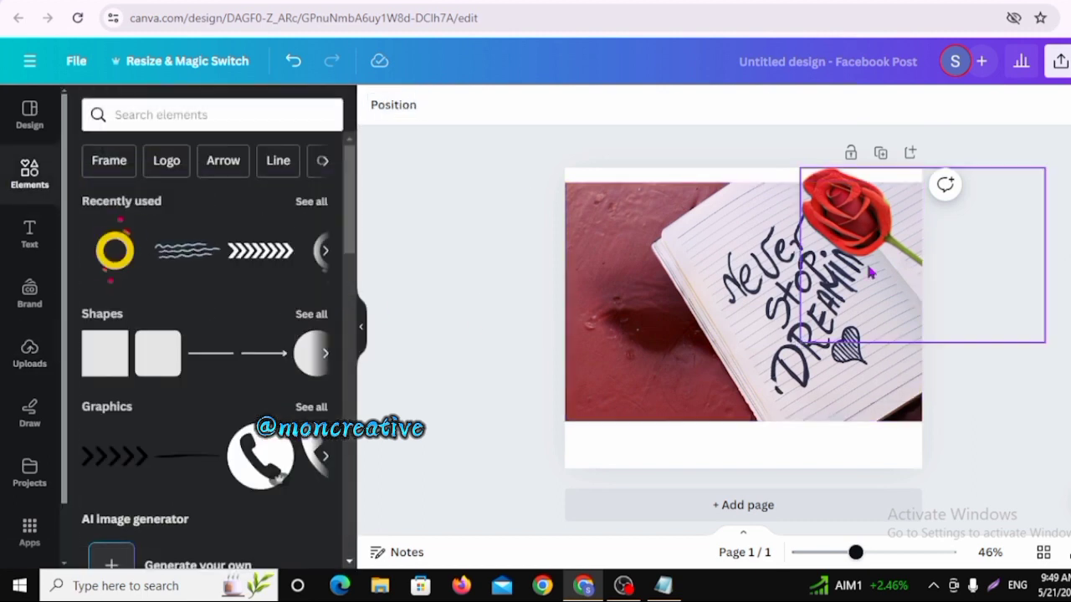
left_click_drag(870, 246, 635, 293)
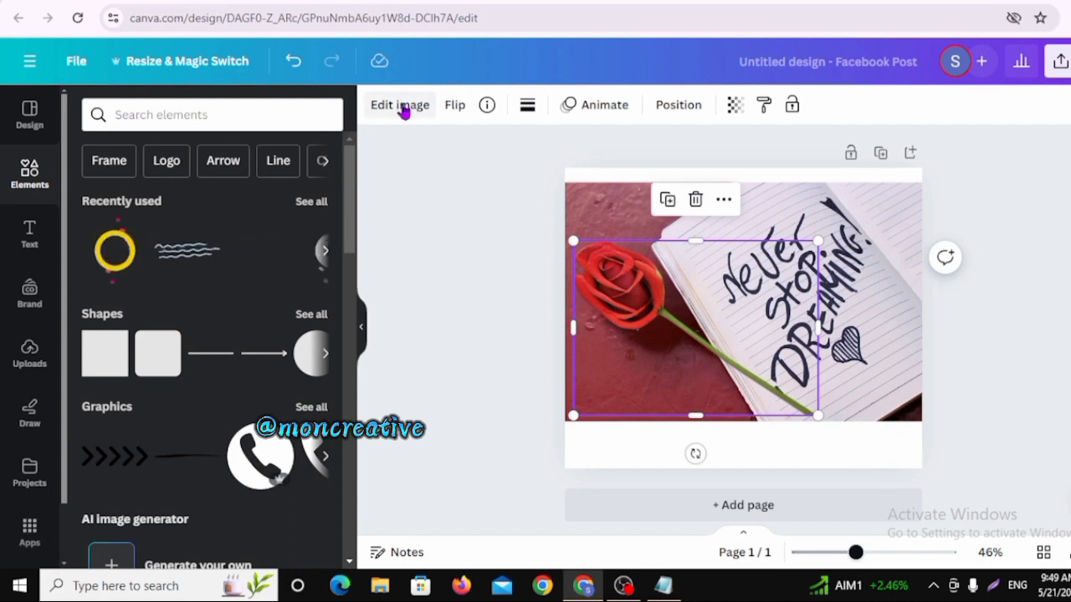
left_click(401, 106)
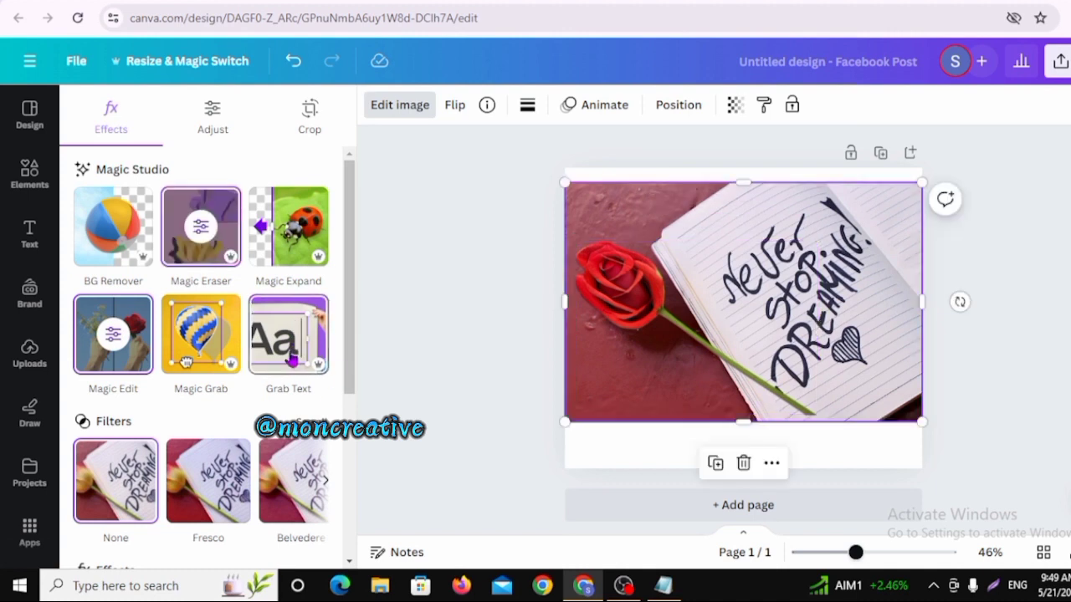
- Grab the handwritten 'Never' as editable Schoolbell text and place it on the notebook's top line
left_click(293, 358)
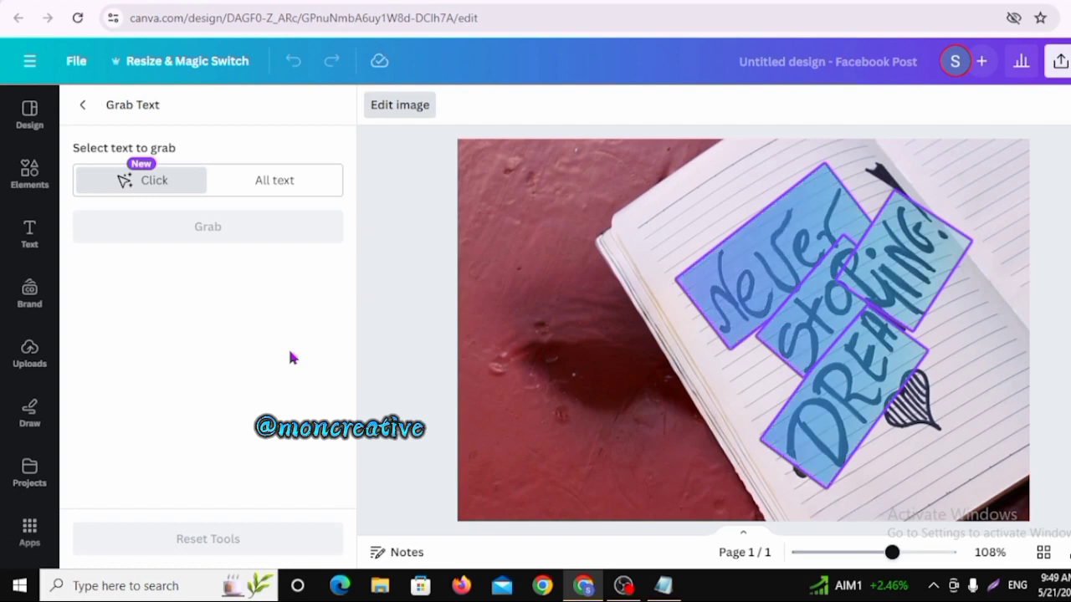
left_click(278, 186)
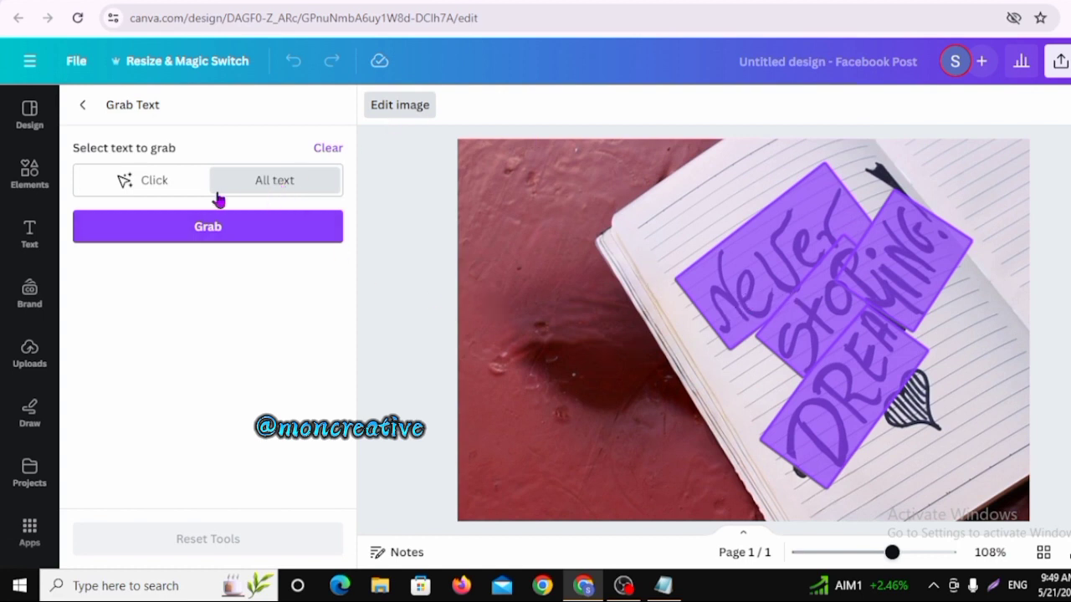
left_click(178, 188)
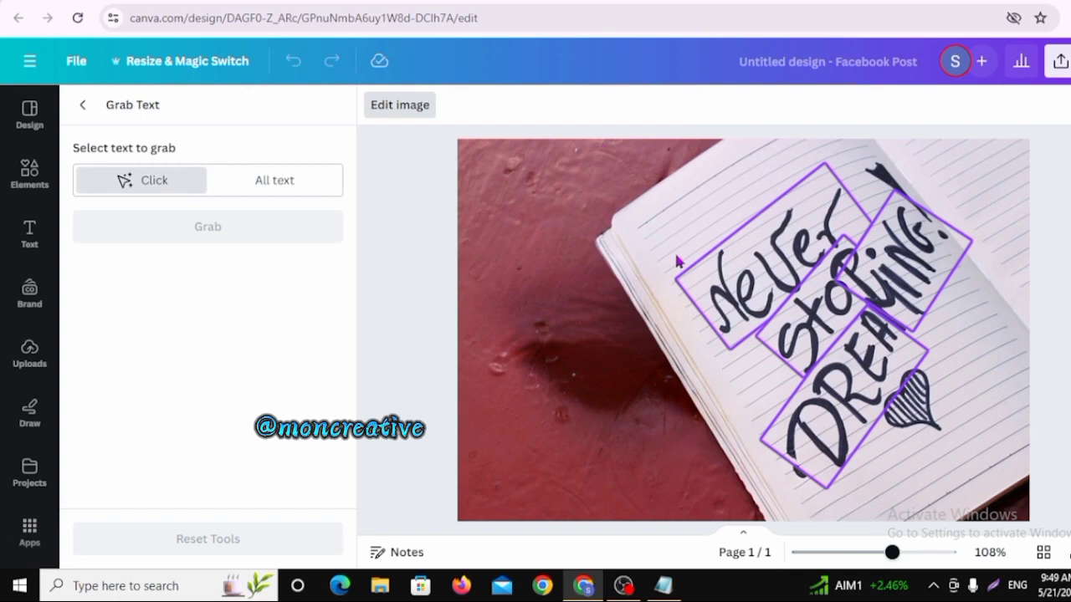
left_click(728, 286)
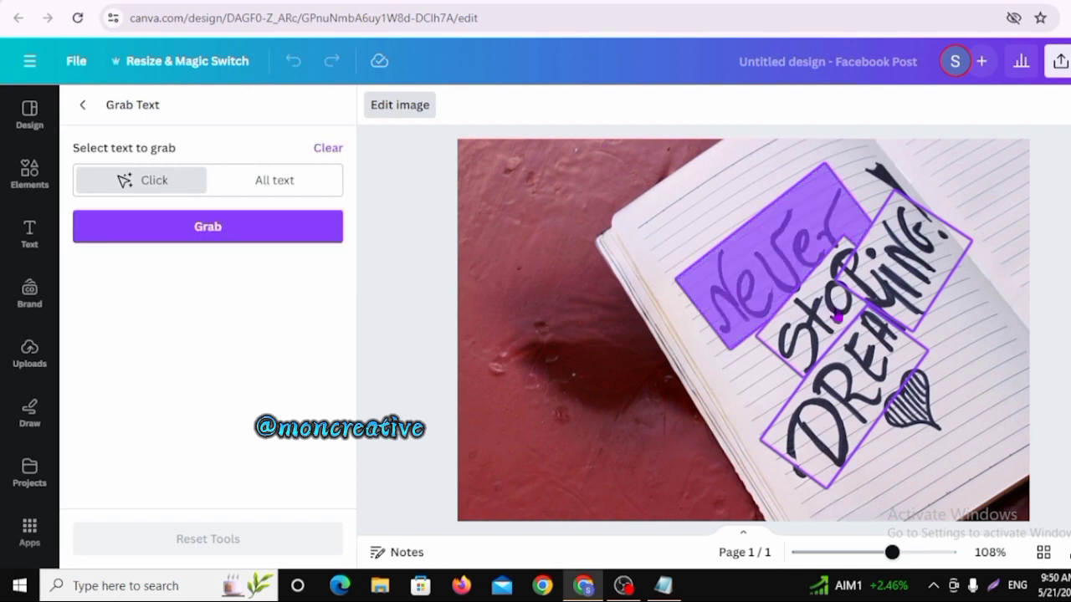
left_click(237, 229)
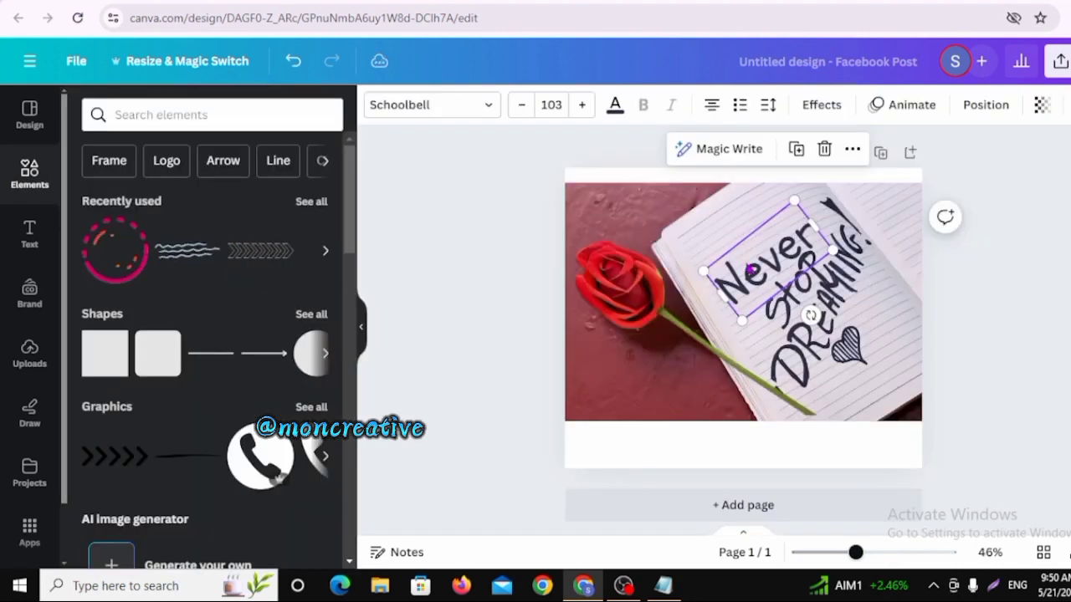
left_click_drag(751, 269, 715, 236)
left_click(815, 296)
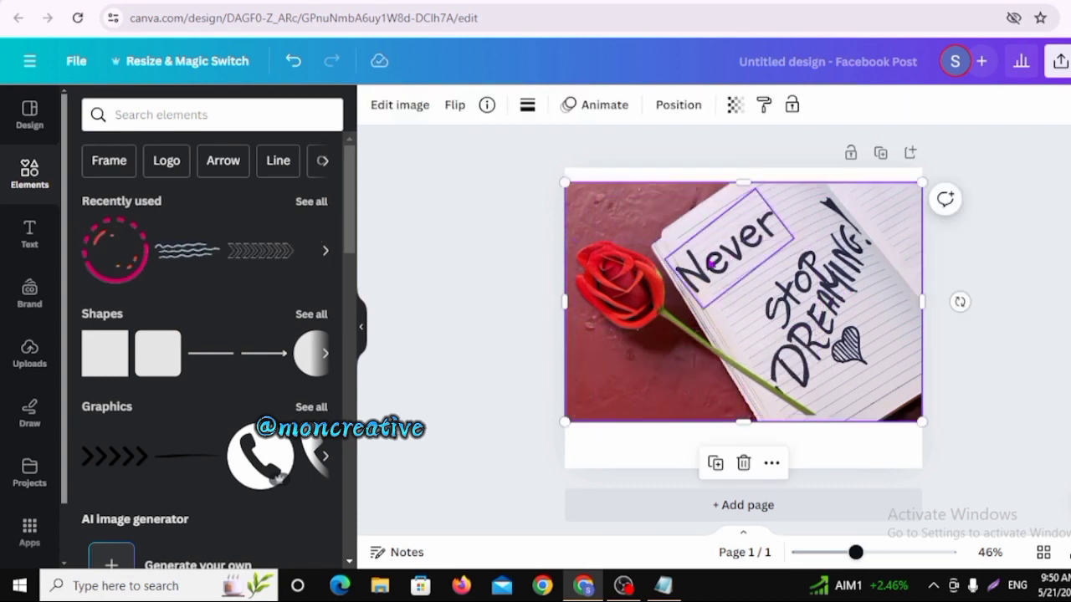
- Copy the 'Never' text into a blank Notepad note, then minimize Notepad
left_click(711, 262)
right_click(711, 263)
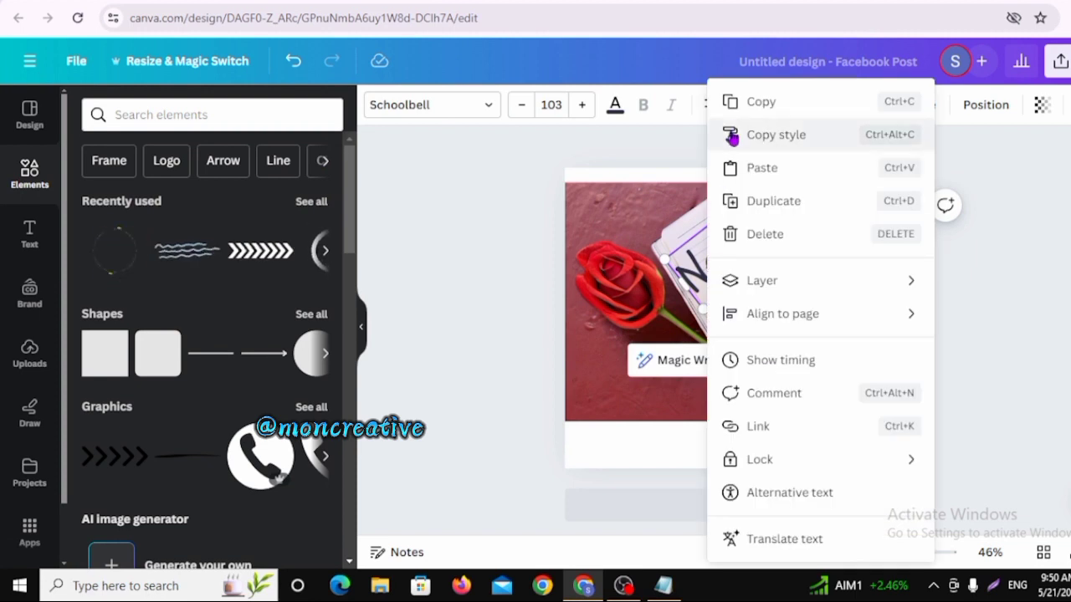
left_click(728, 101)
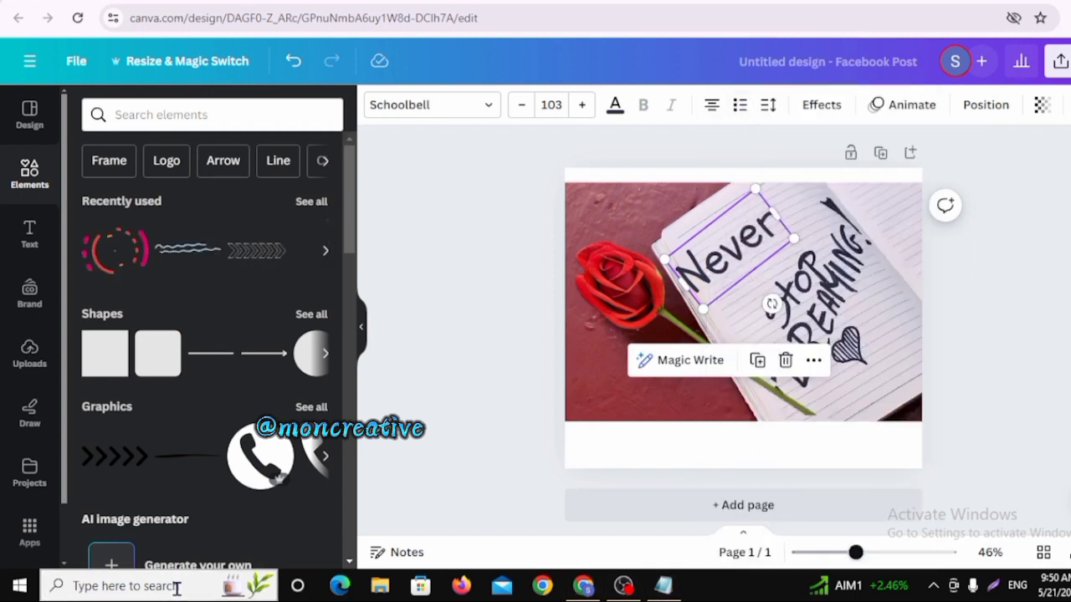
left_click(662, 586)
right_click(579, 68)
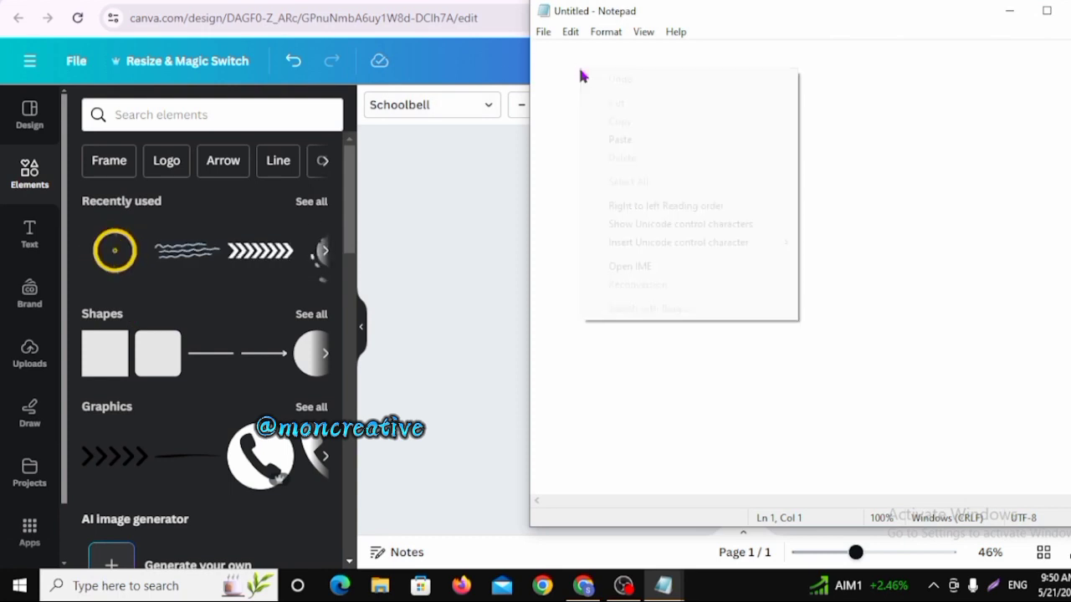
left_click(654, 141)
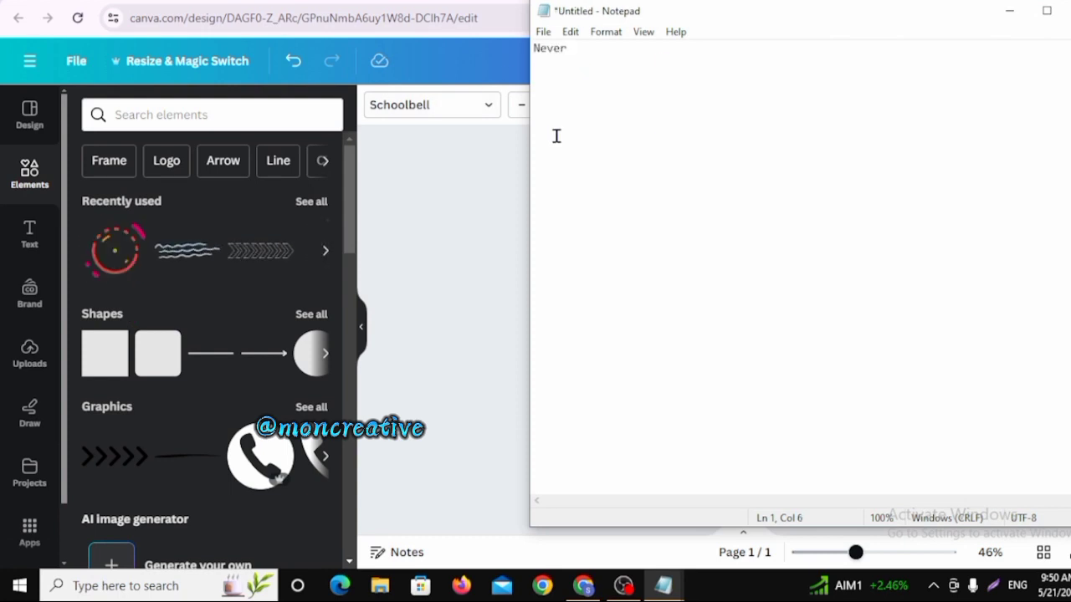
left_click(1010, 10)
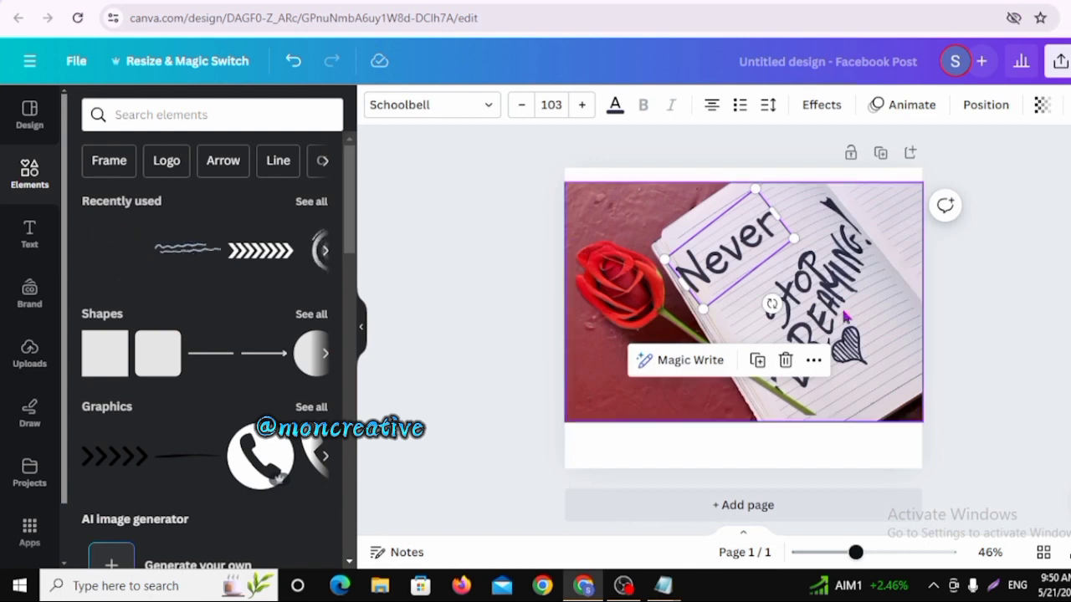
- Nudge 'Never' slightly right, then grab 'stop', 'Never' and 'DREAMING' as editable text
left_click(848, 278)
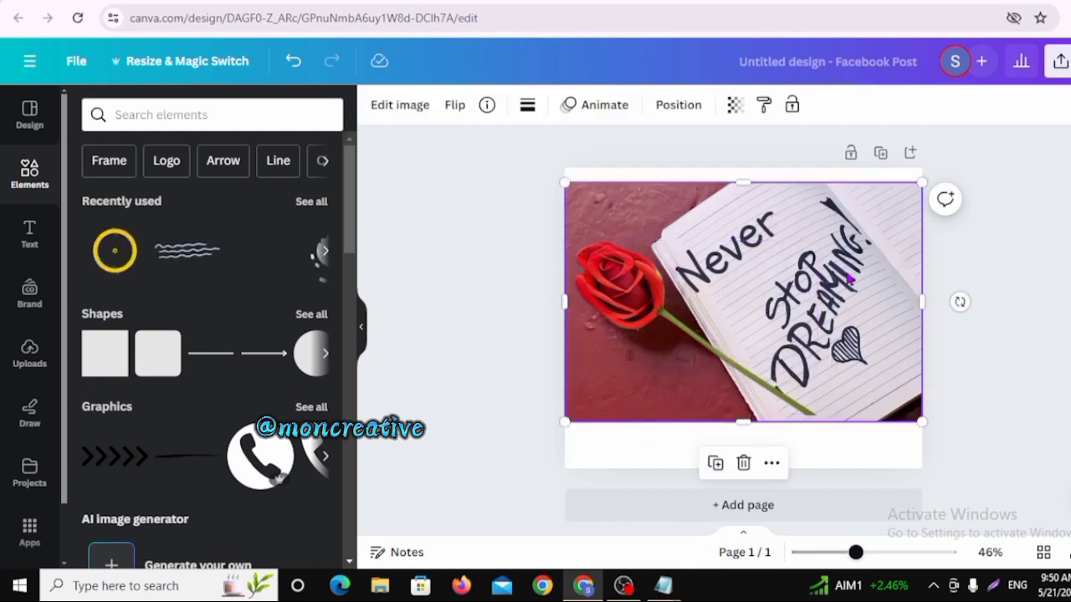
left_click_drag(726, 251, 753, 248)
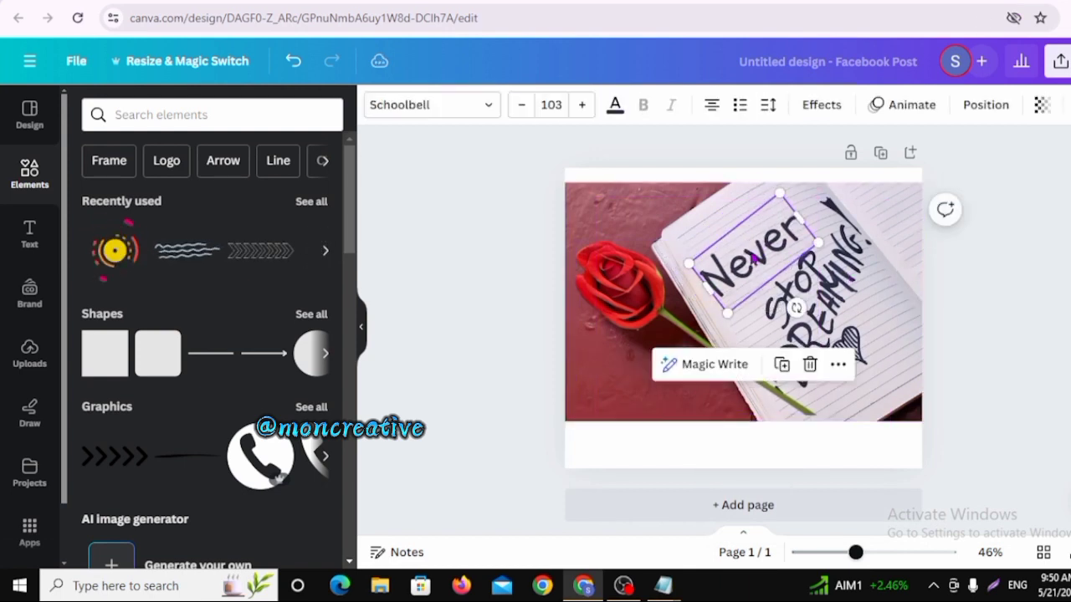
left_click(577, 251)
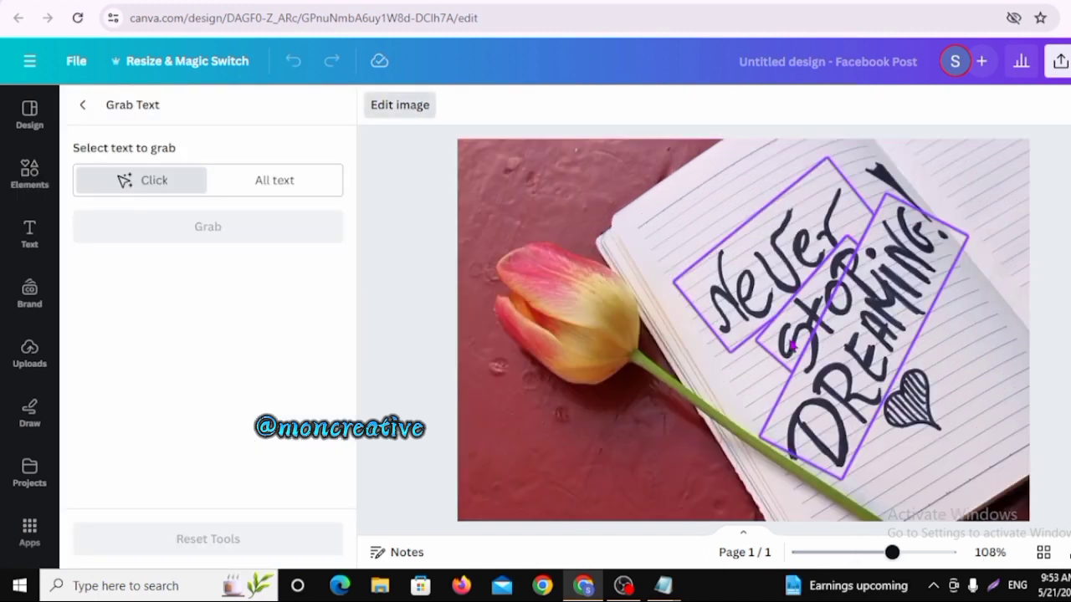
left_click(791, 345)
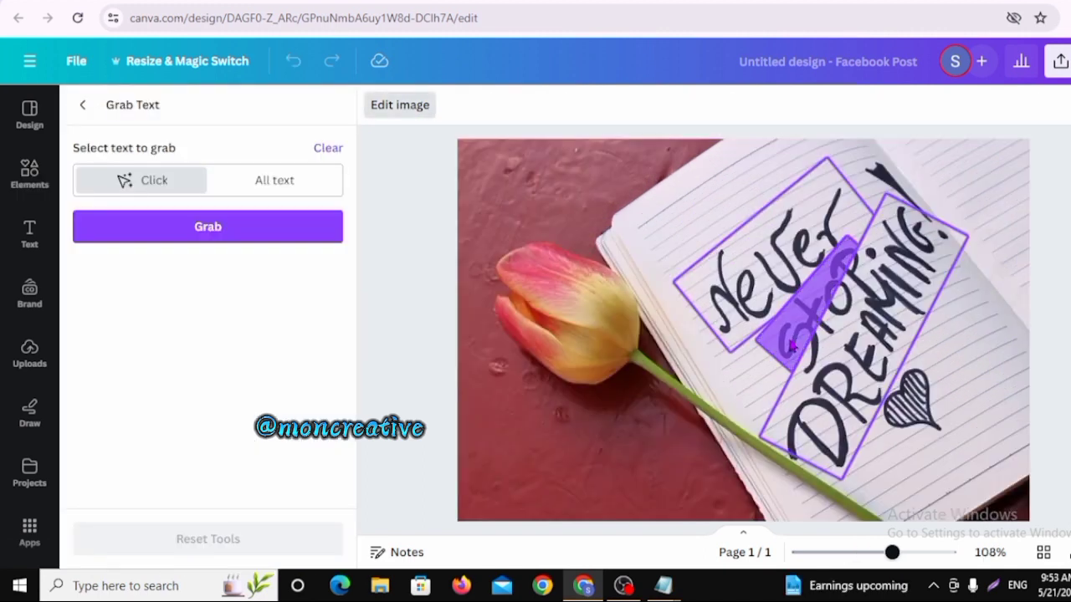
left_click(743, 287)
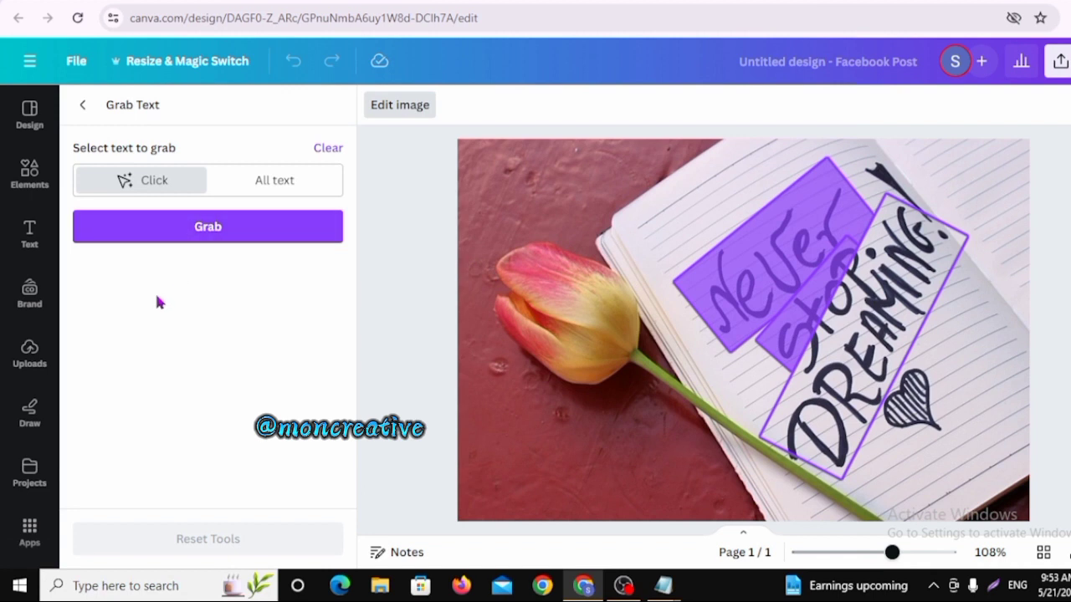
left_click(839, 391)
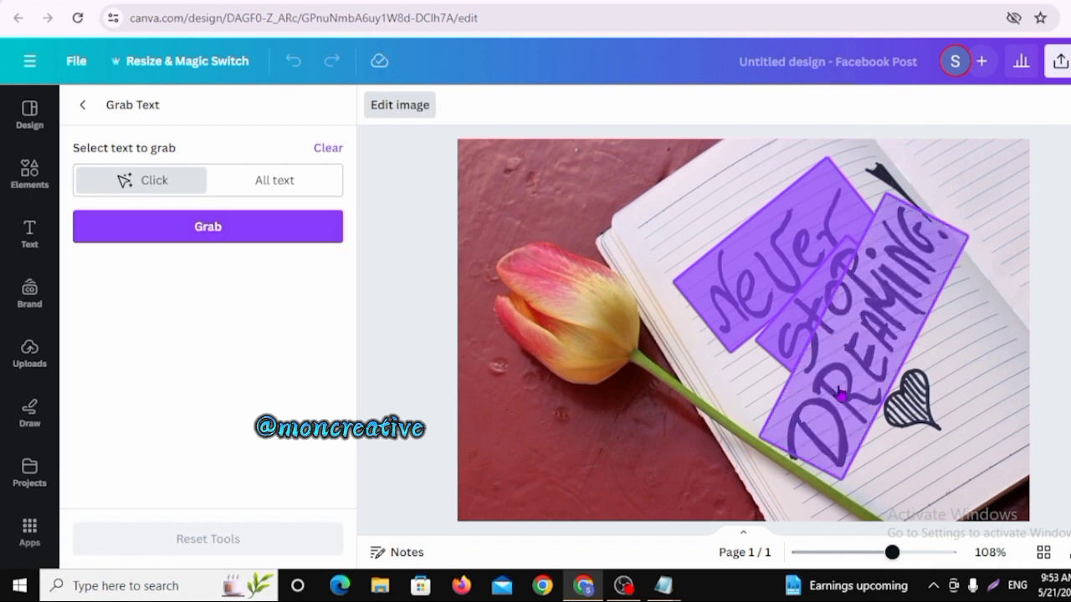
left_click(188, 240)
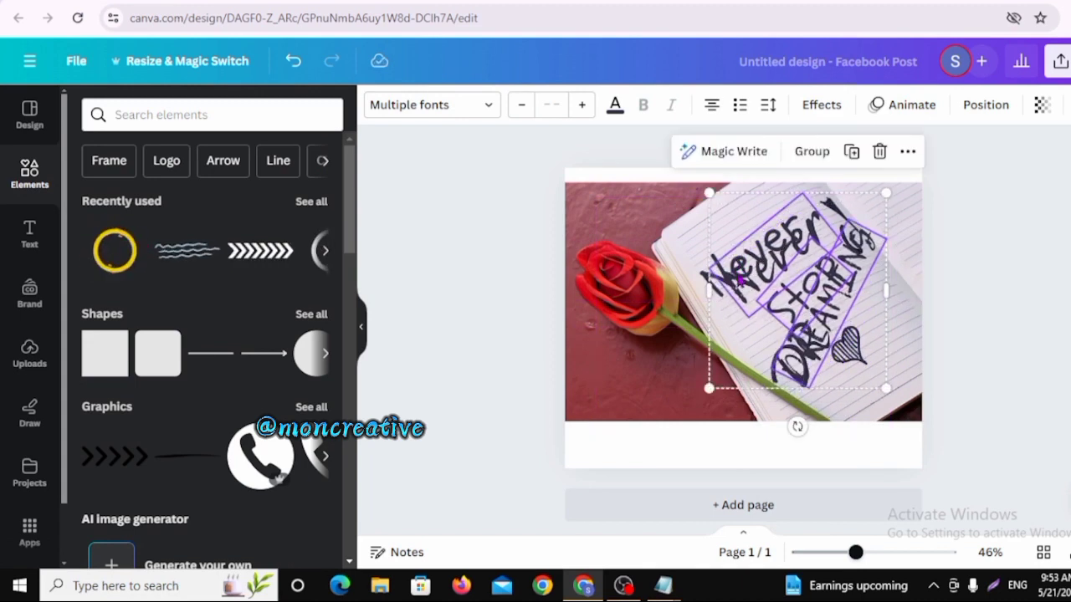
- Undo the last six edits to the design
left_click(292, 62)
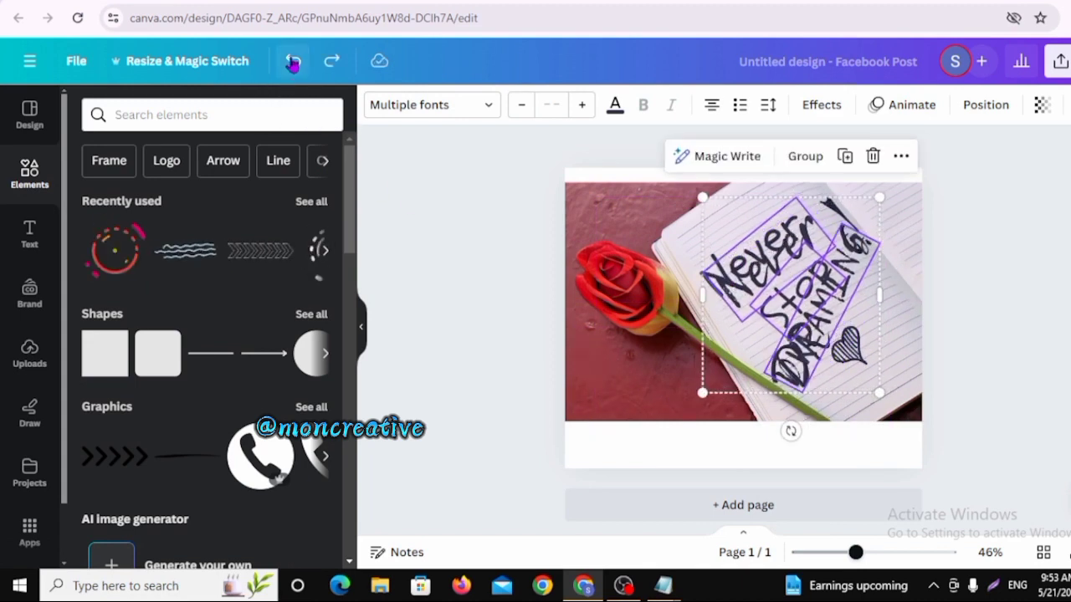
left_click(292, 62)
left_click(292, 62)
left_click(292, 62)
left_click(292, 62)
left_click(292, 62)
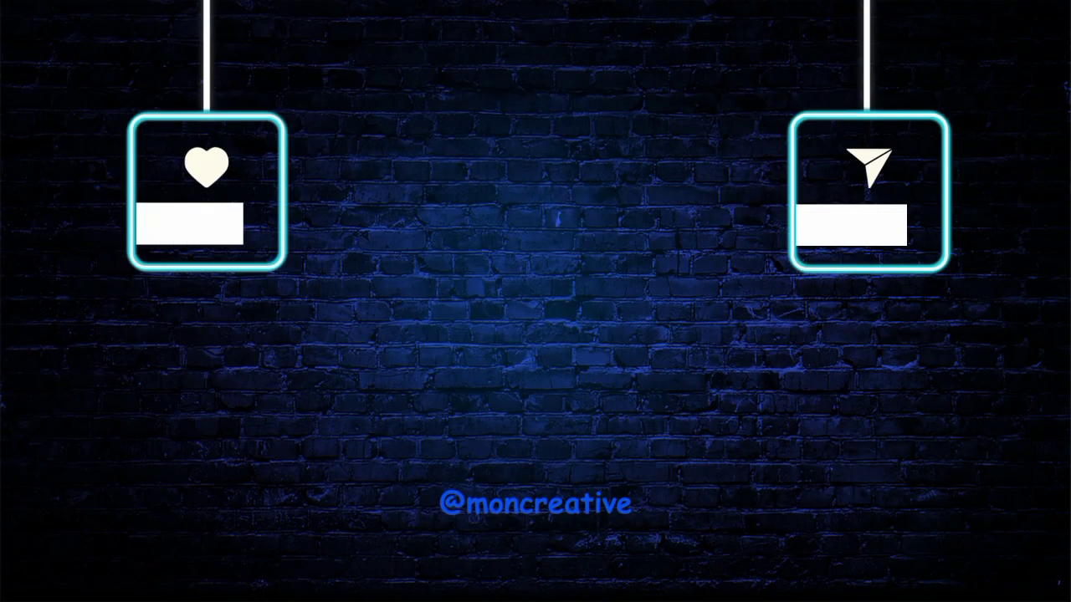